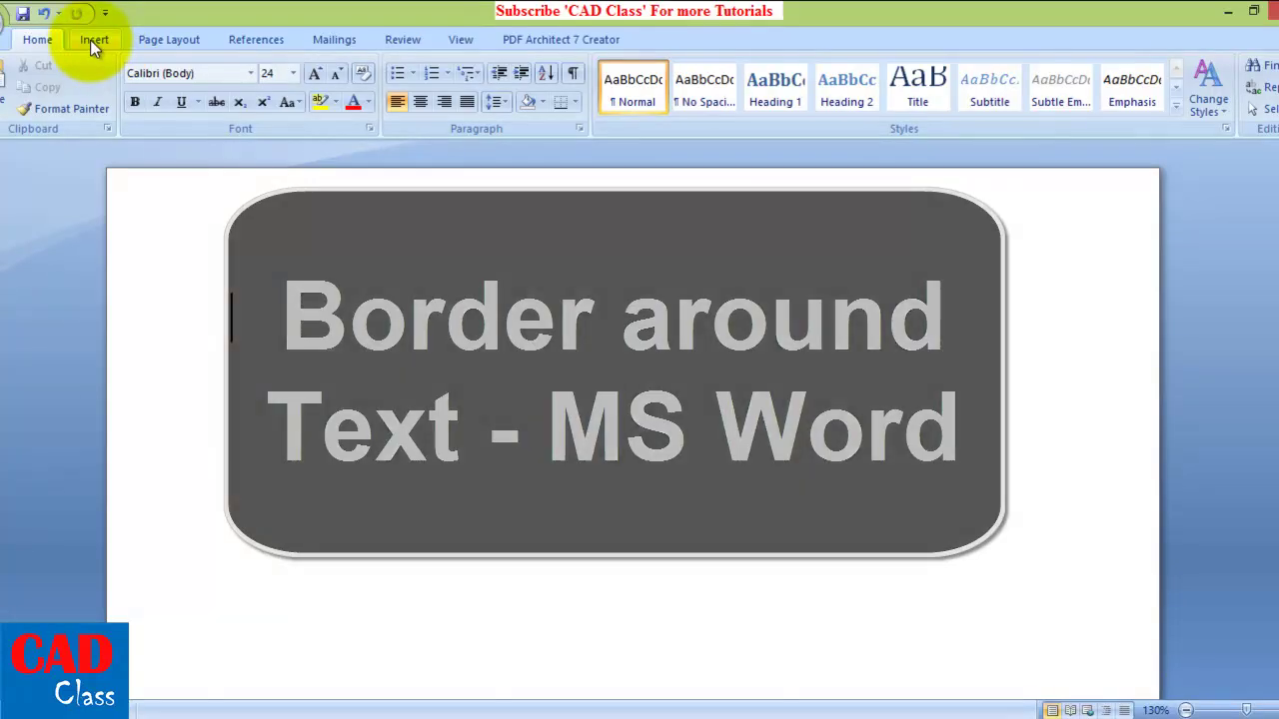
# Step: Insert a Simple Text Box and type 'Welcome to CAD CLASS' over its placeholder
pyautogui.click(92, 40)
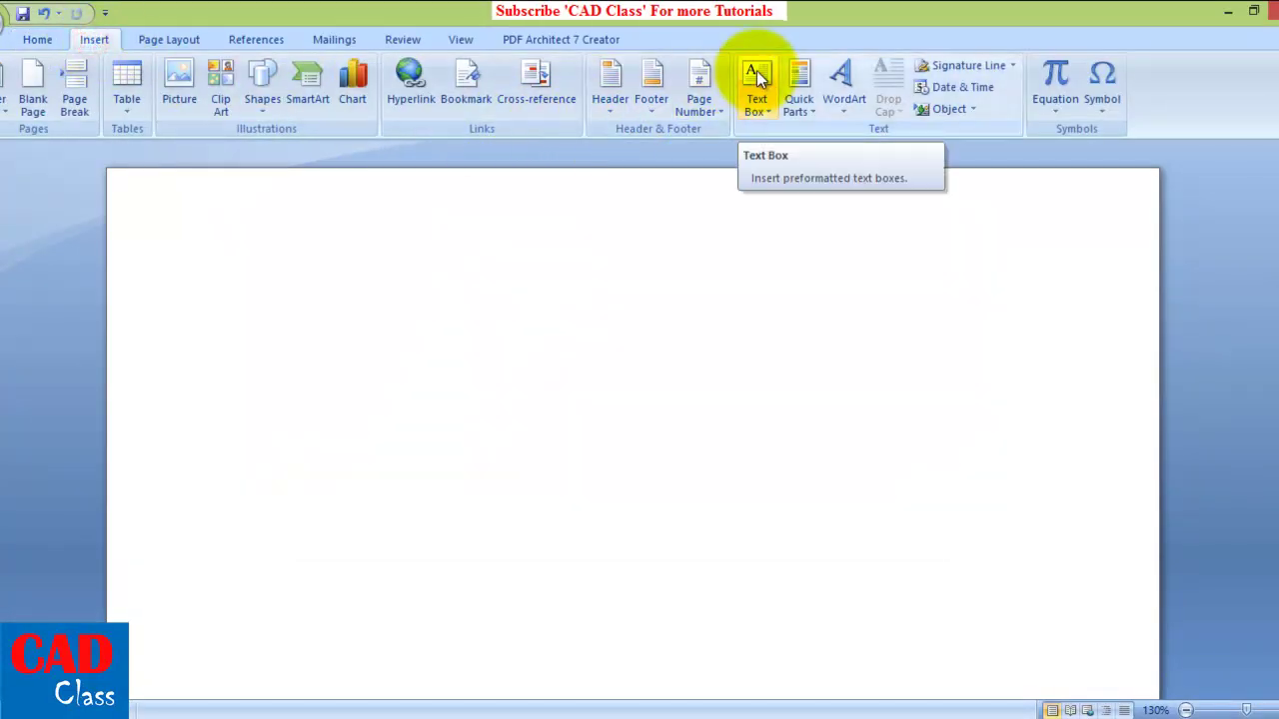
pyautogui.click(759, 71)
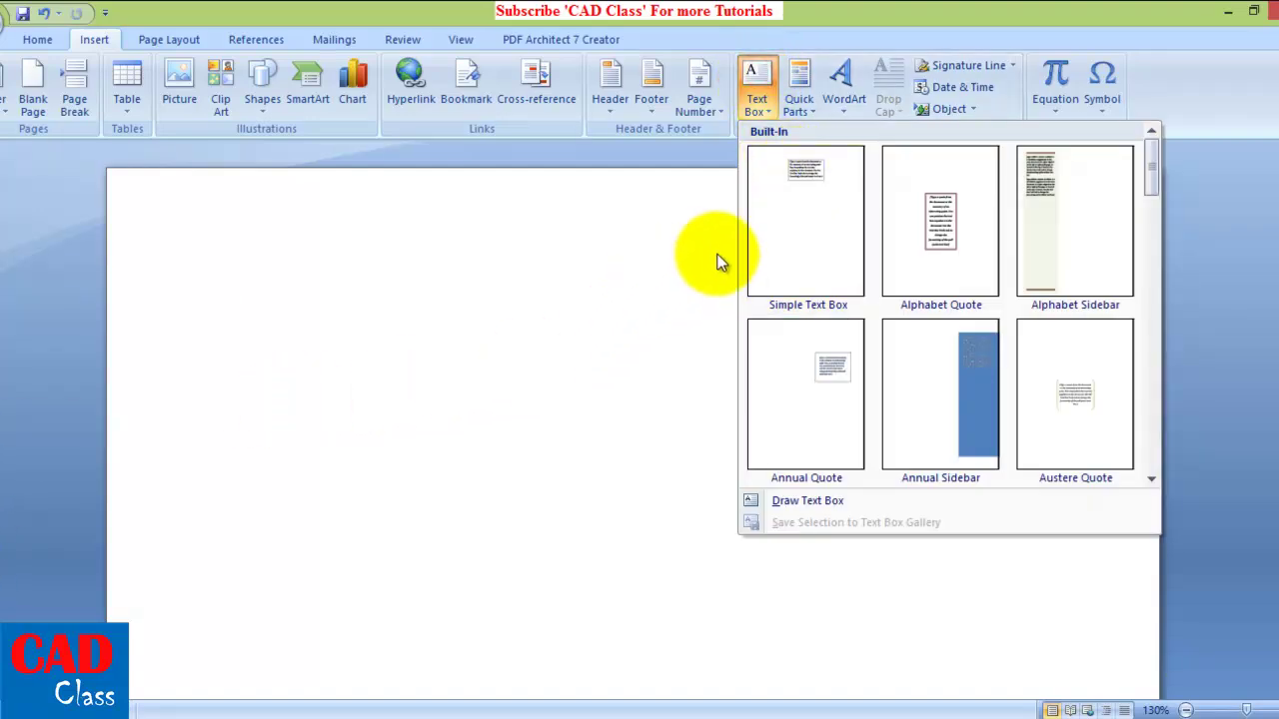
pyautogui.click(819, 207)
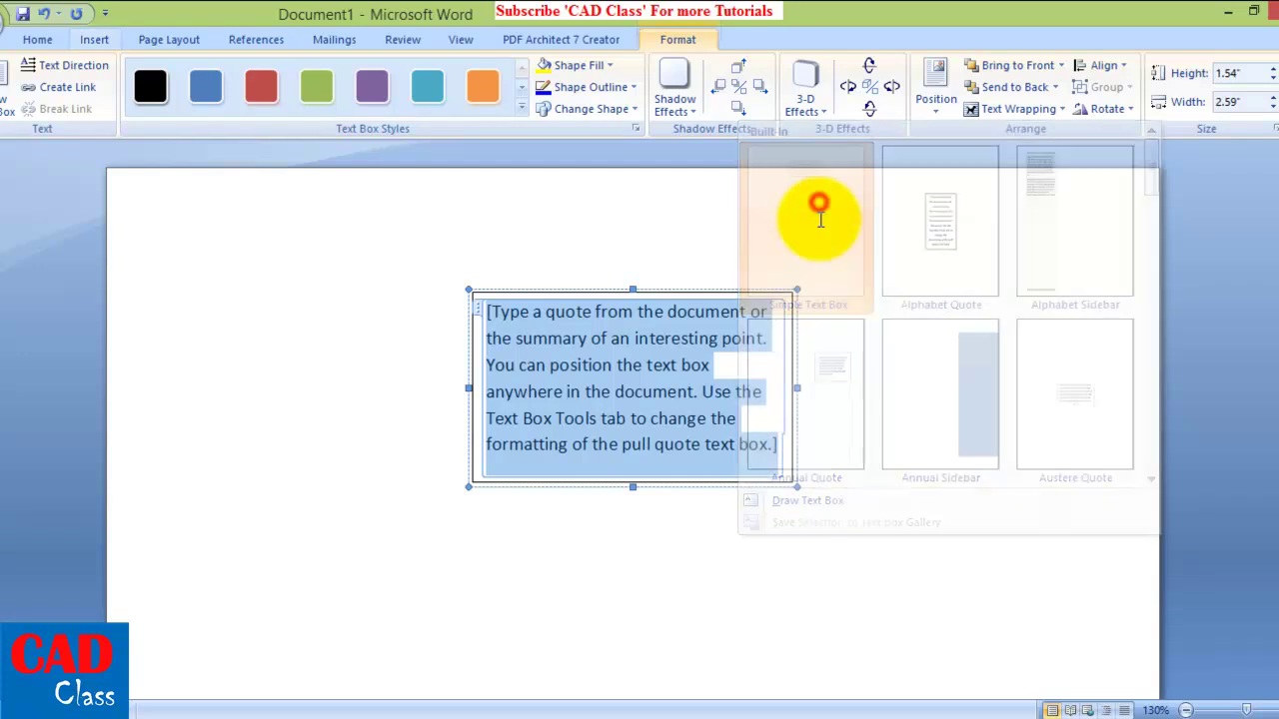
pyautogui.write('Welcome to CAD CLASS')
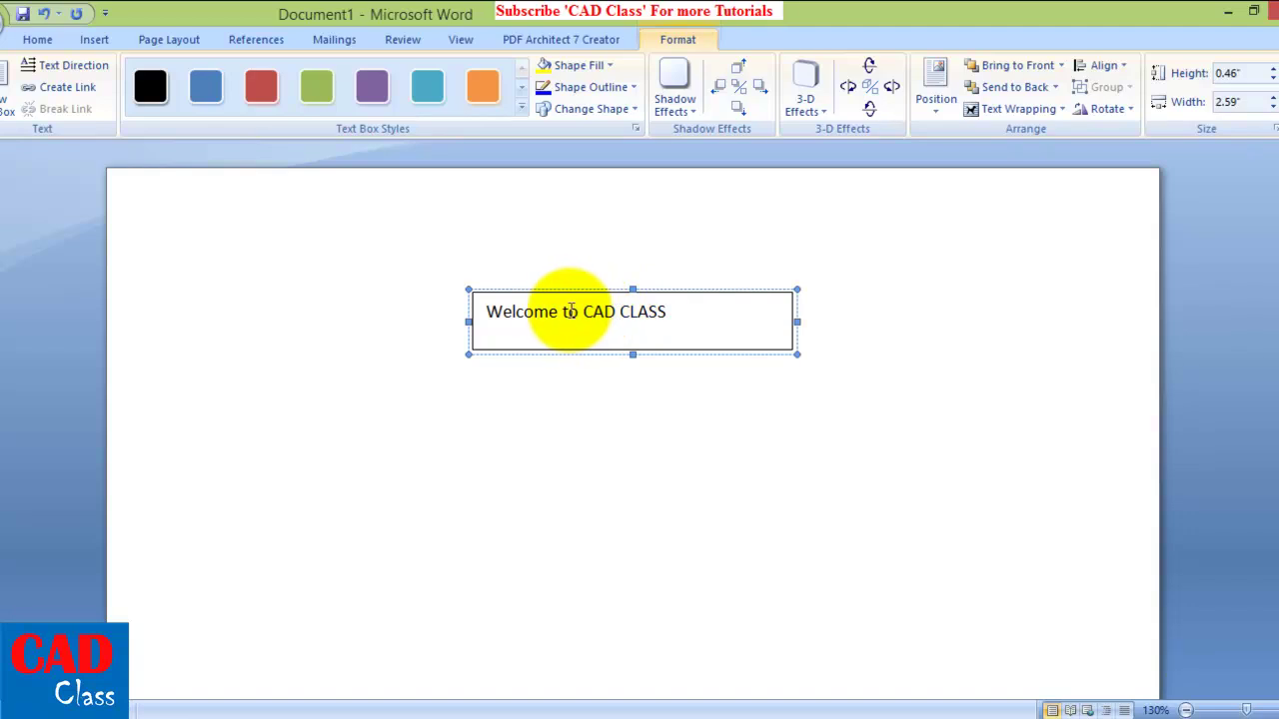
# Step: Shrink the text box to 0.35" by 1.73" around the greeting and select the text
pyautogui.click(486, 312)
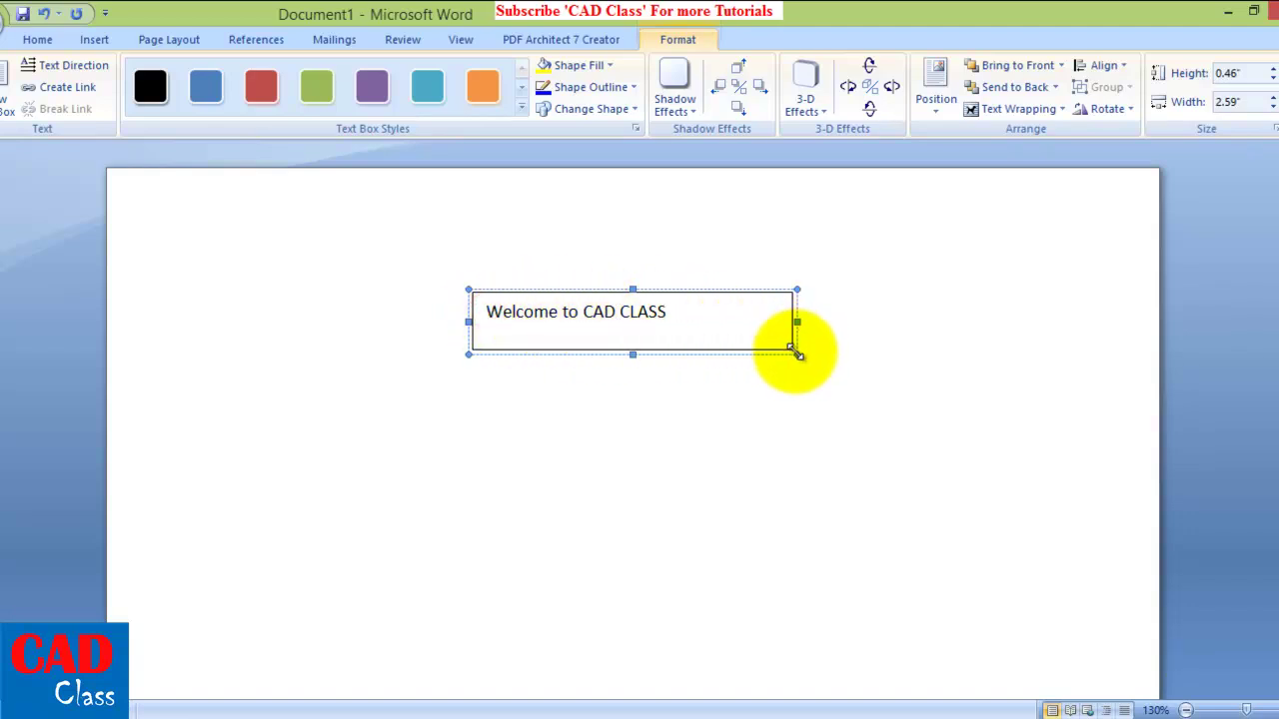
pyautogui.moveTo(796, 353); pyautogui.dragTo(690, 337)
pyautogui.click(531, 312)
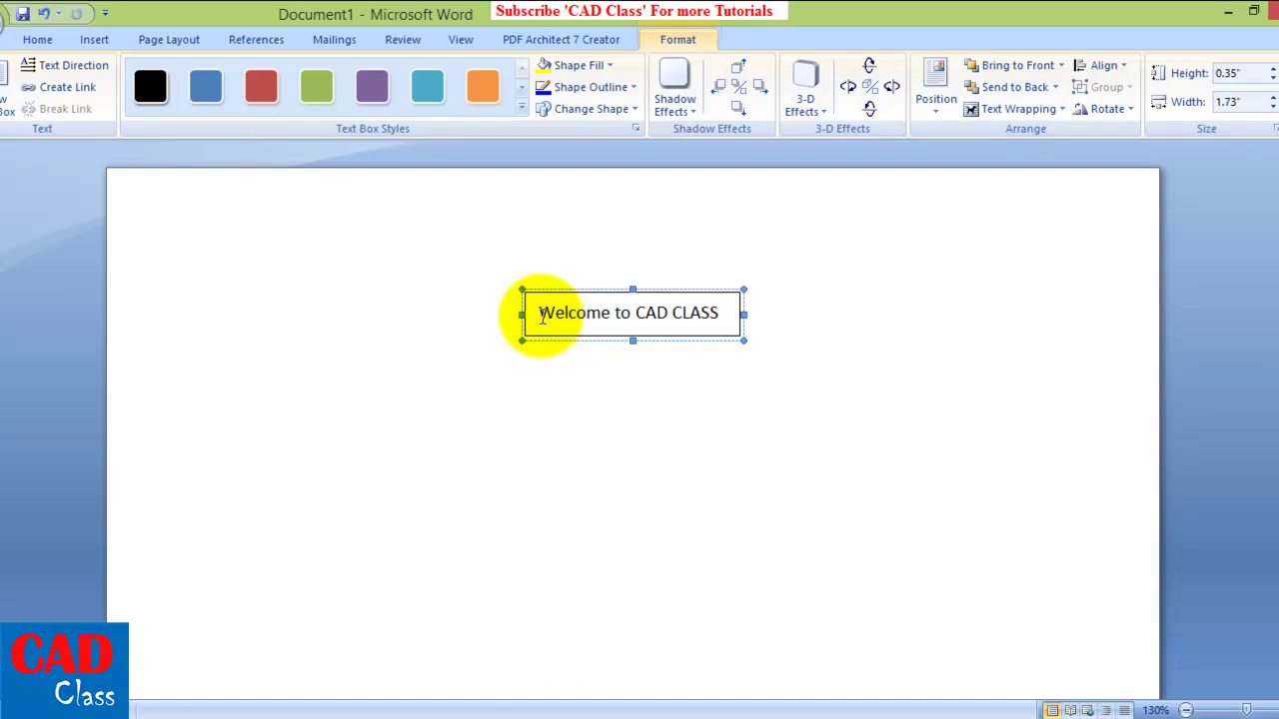
pyautogui.click(829, 330)
pyautogui.click(670, 312)
pyautogui.moveTo(531, 312); pyautogui.dragTo(731, 312)
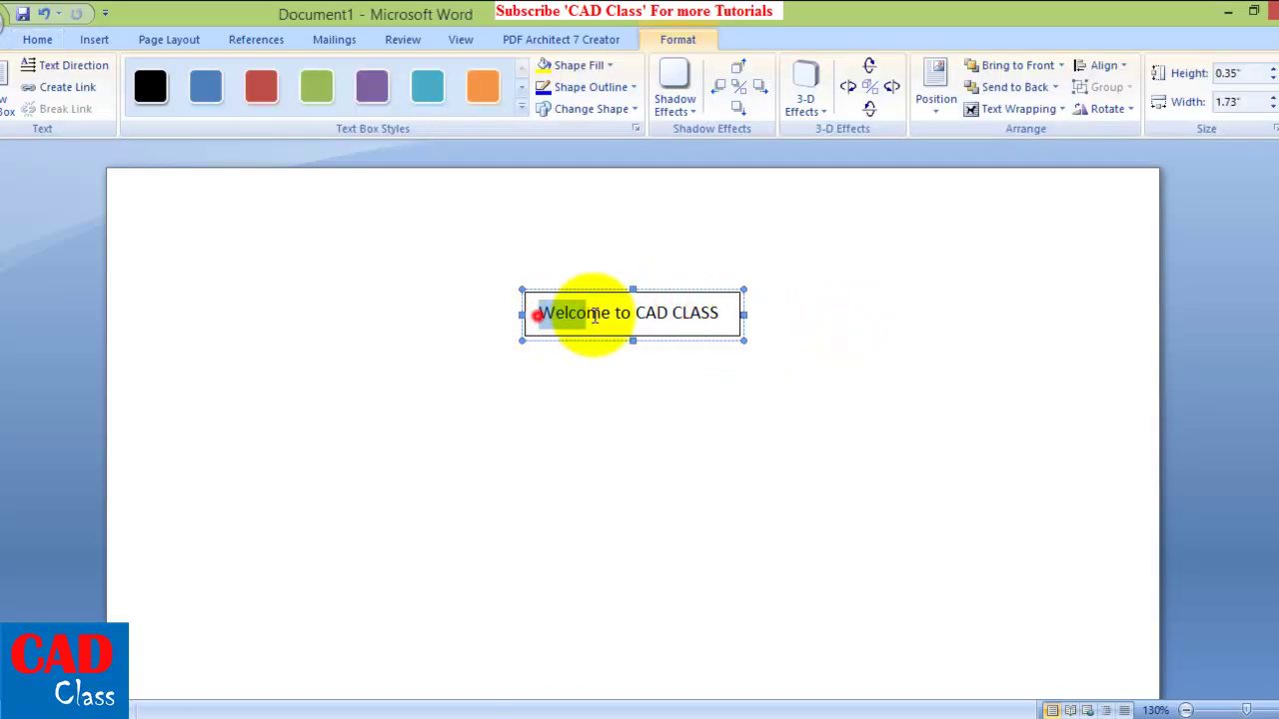
# Step: Set the greeting's font size to 48 pt
pyautogui.click(37, 39)
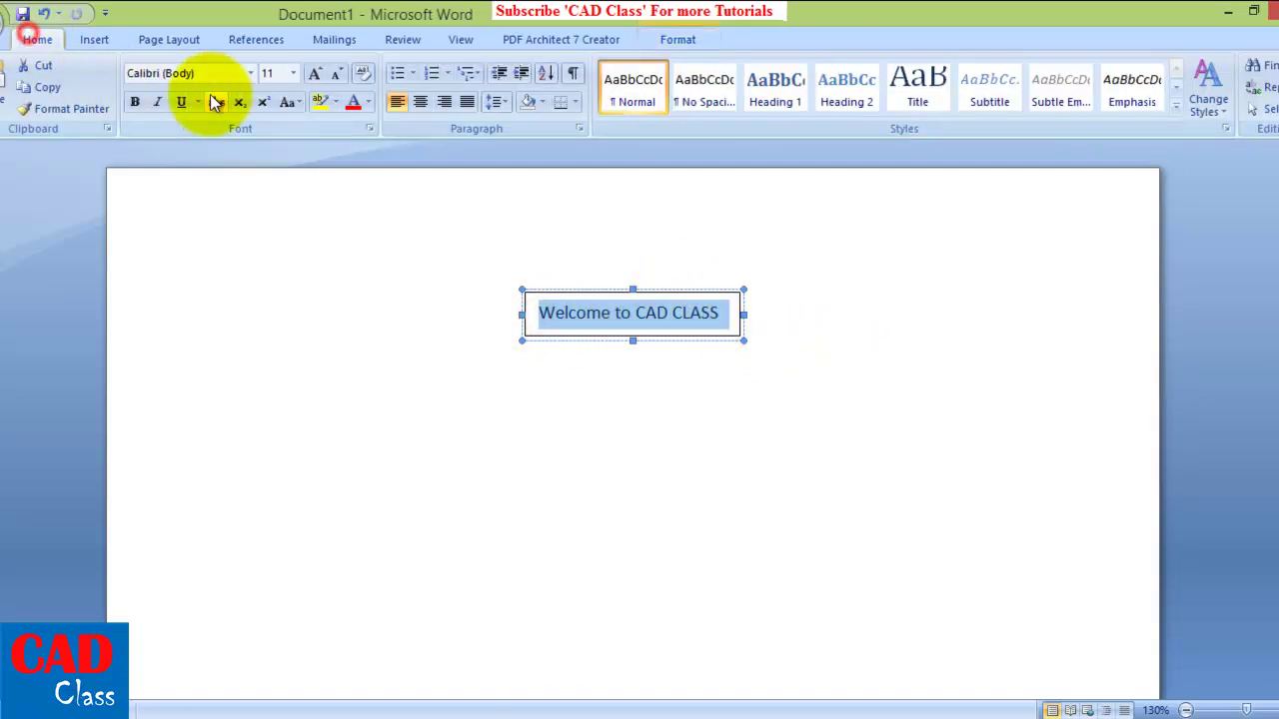
pyautogui.click(293, 73)
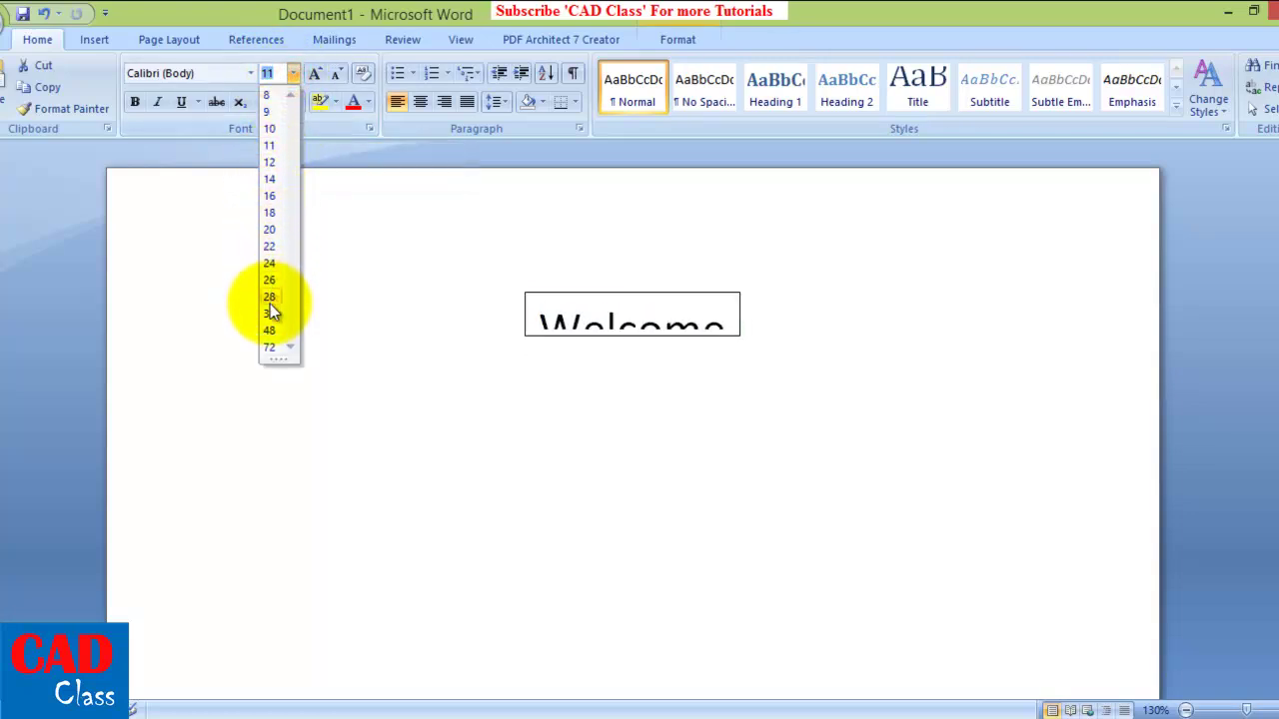
pyautogui.click(273, 334)
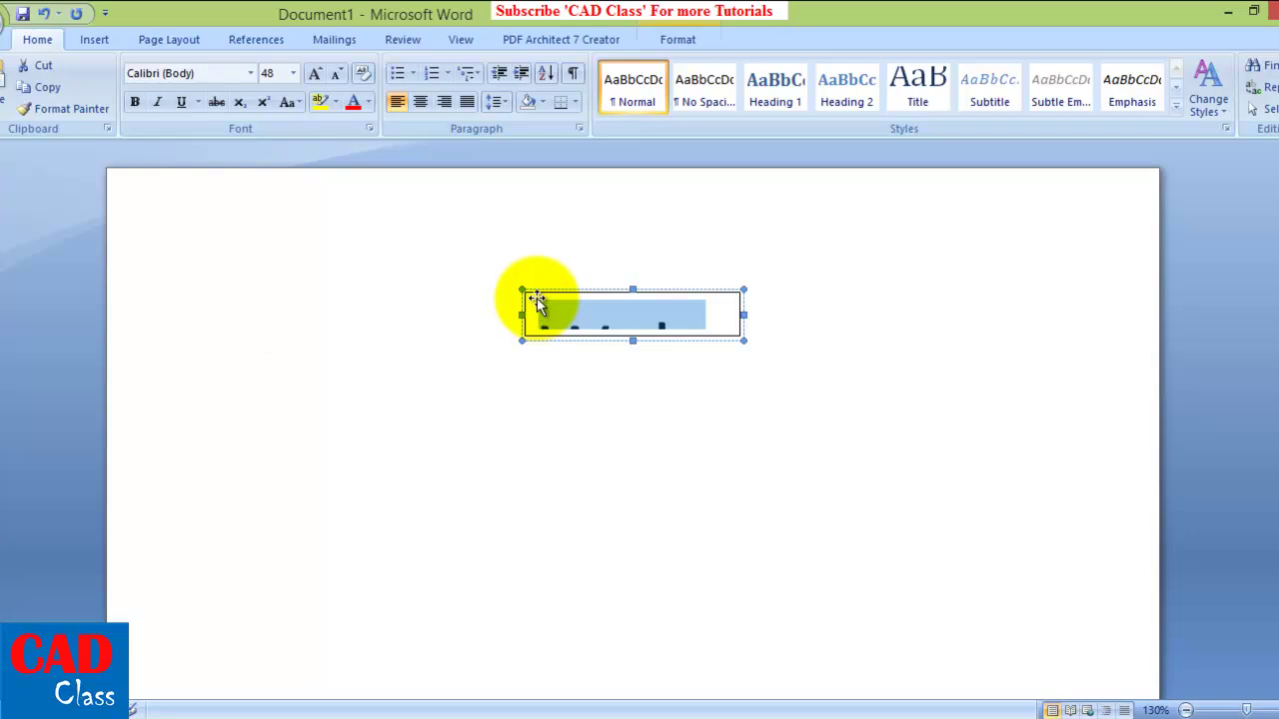
# Step: Move the text box up-left and enlarge it so the 48 pt text shows
pyautogui.click(540, 290)
pyautogui.moveTo(388, 275); pyautogui.dragTo(346, 267)
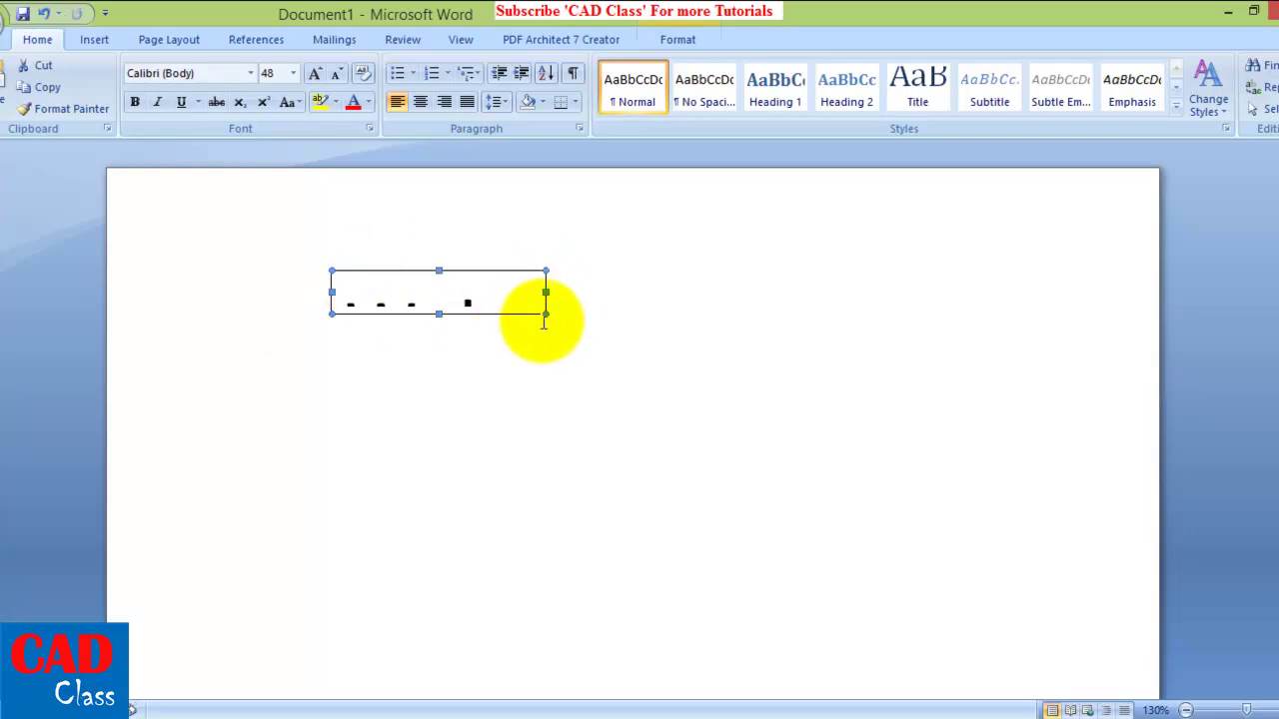
pyautogui.moveTo(541, 313)
pyautogui.mouseDown()
pyautogui.moveTo(850, 479)
pyautogui.moveTo(767, 501)
pyautogui.mouseUp()
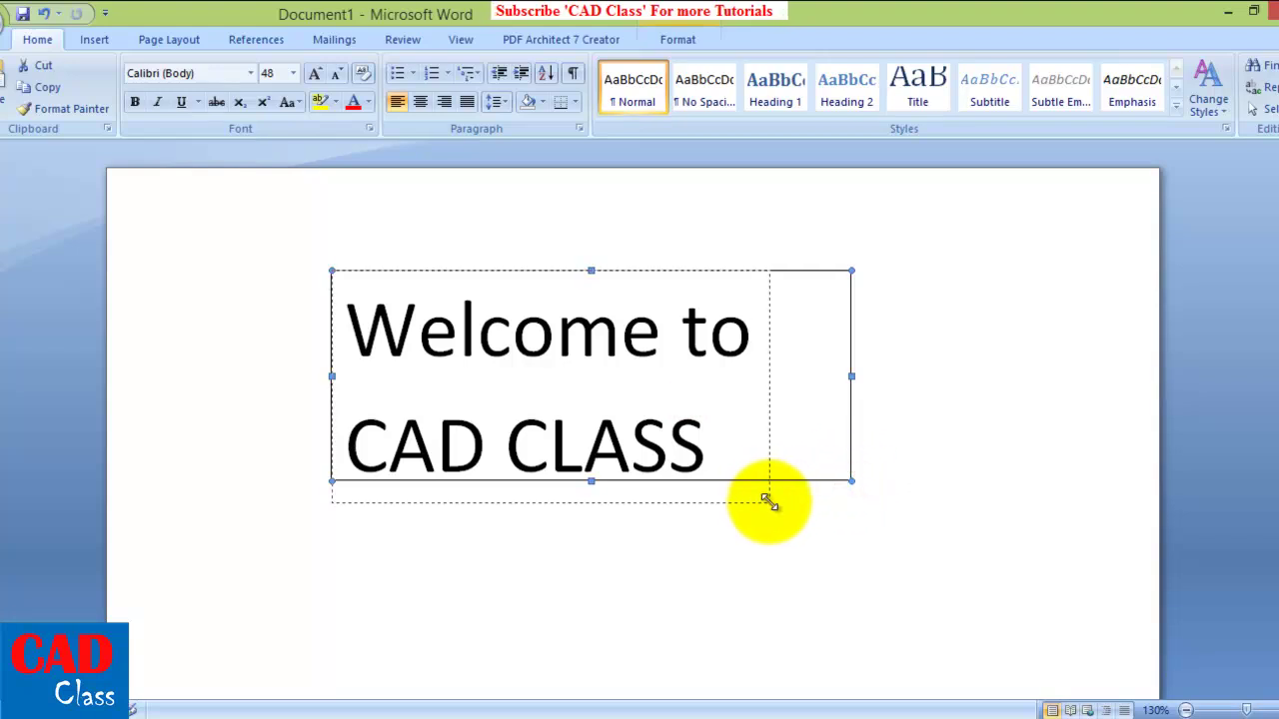
# Step: Center the greeting inside the box and drag the box to its new position
pyautogui.moveTo(708, 460); pyautogui.dragTo(380, 334)
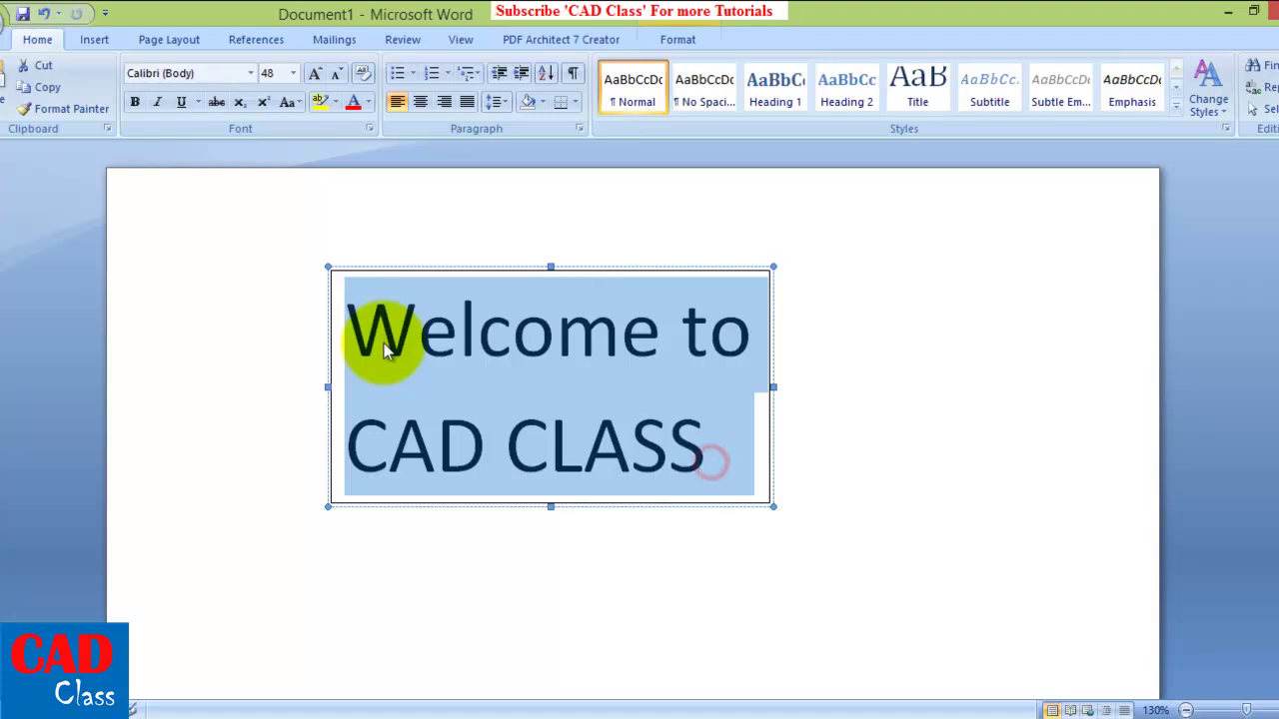
pyautogui.click(421, 104)
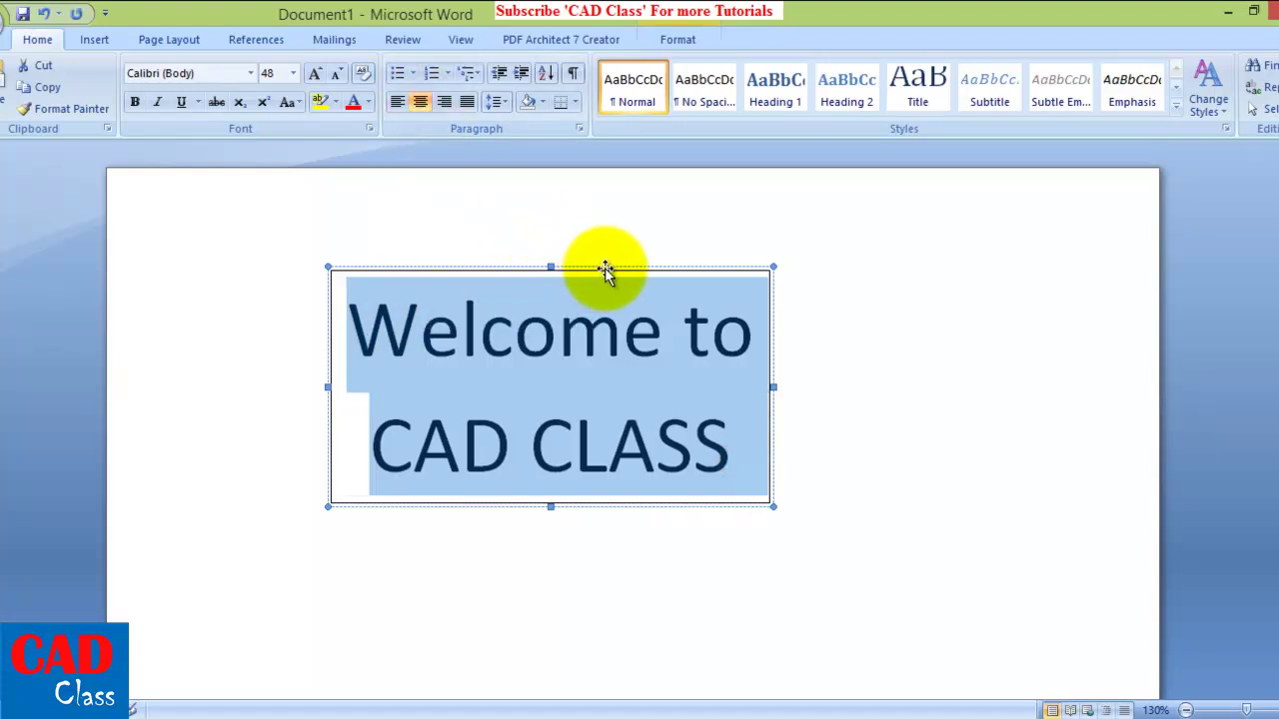
pyautogui.moveTo(606, 270); pyautogui.dragTo(672, 238)
pyautogui.moveTo(812, 430)
pyautogui.mouseDown()
pyautogui.moveTo(676, 395)
pyautogui.moveTo(464, 314)
pyautogui.mouseUp()
# Step: Make 'Welcome to CAD CLASS' bold
pyautogui.click(883, 371)
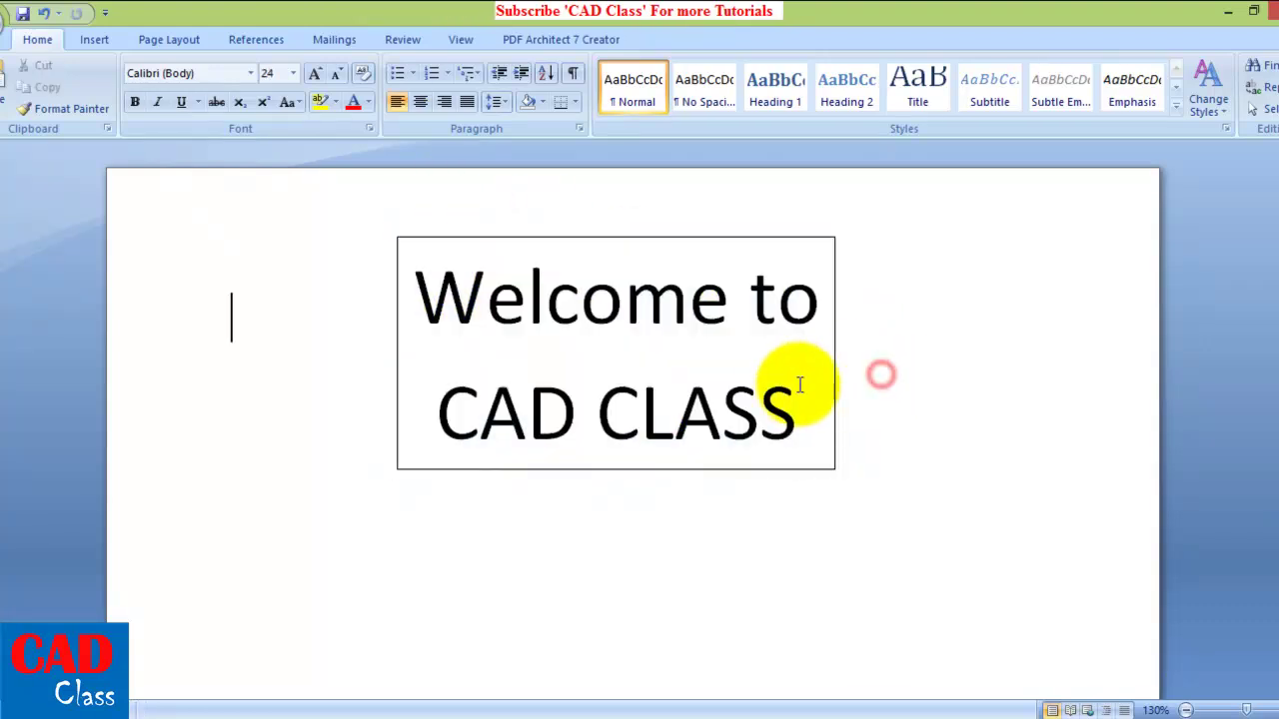
pyautogui.moveTo(807, 428); pyautogui.dragTo(502, 274)
pyautogui.click(135, 102)
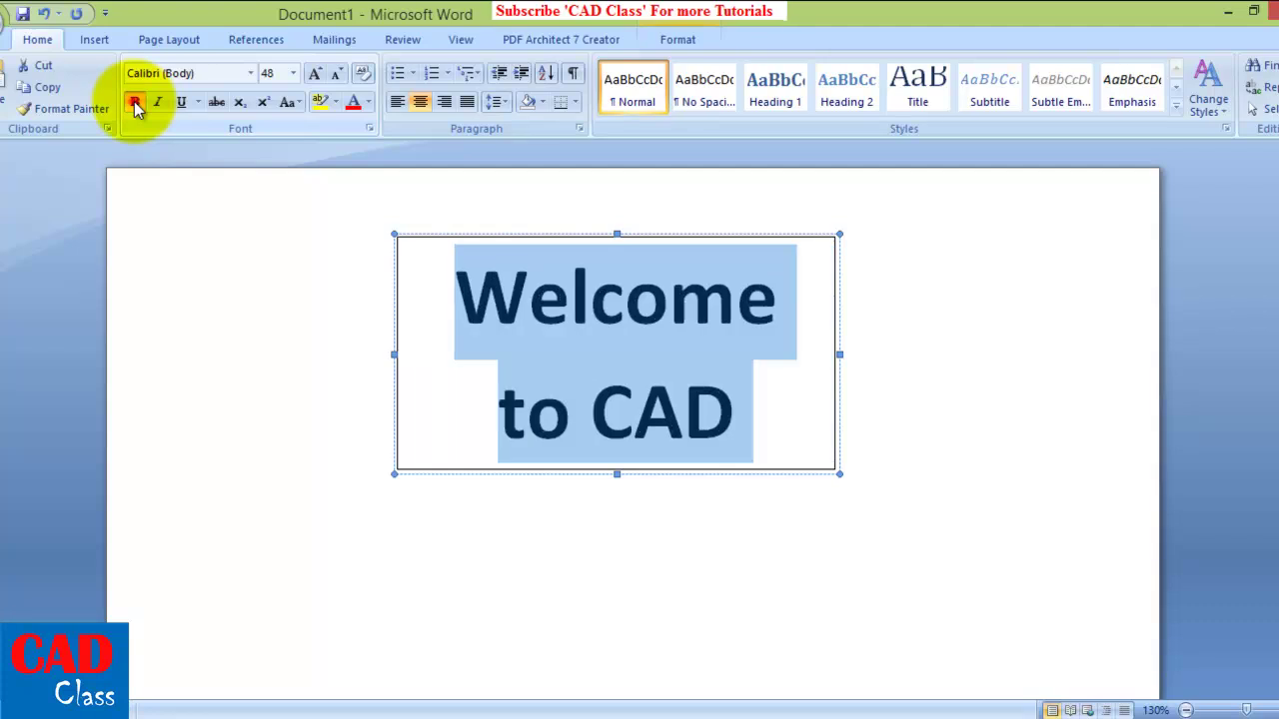
# Step: Widen the text box to 1.93" by 3.9" so the greeting reads on two lines
pyautogui.click(258, 276)
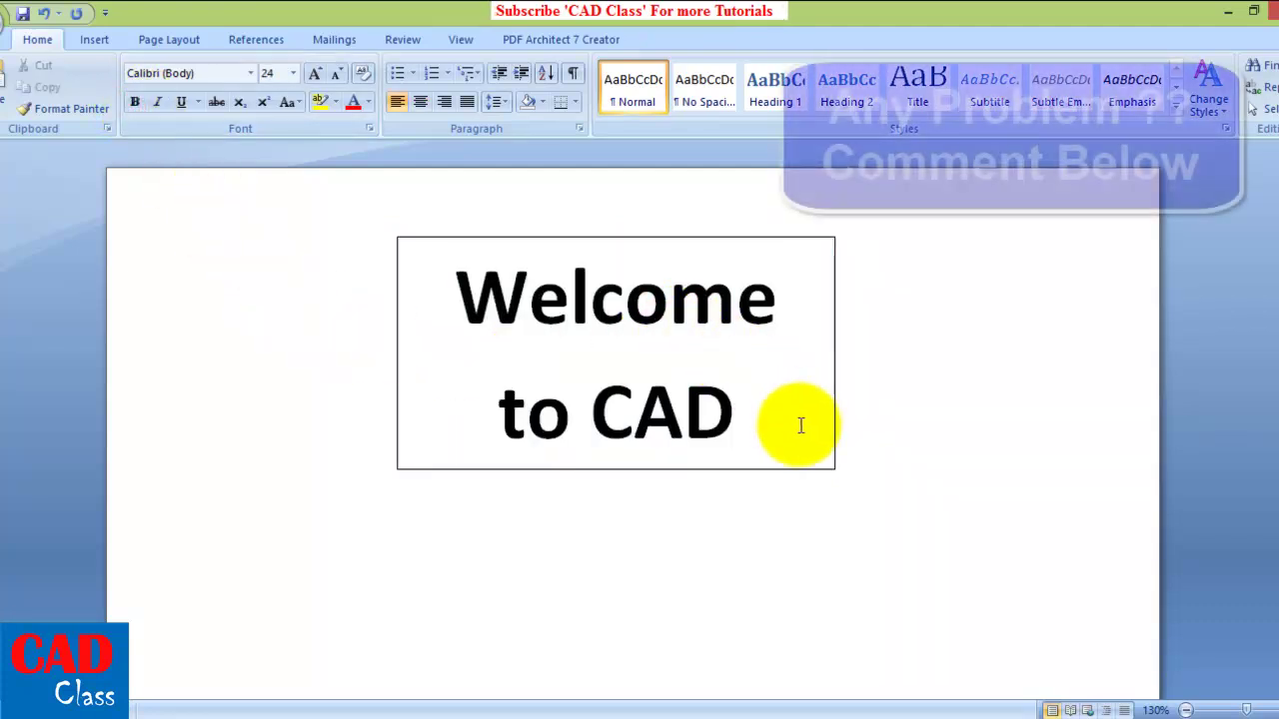
pyautogui.click(819, 450)
pyautogui.moveTo(837, 476); pyautogui.dragTo(879, 478)
pyautogui.write('CLASS')
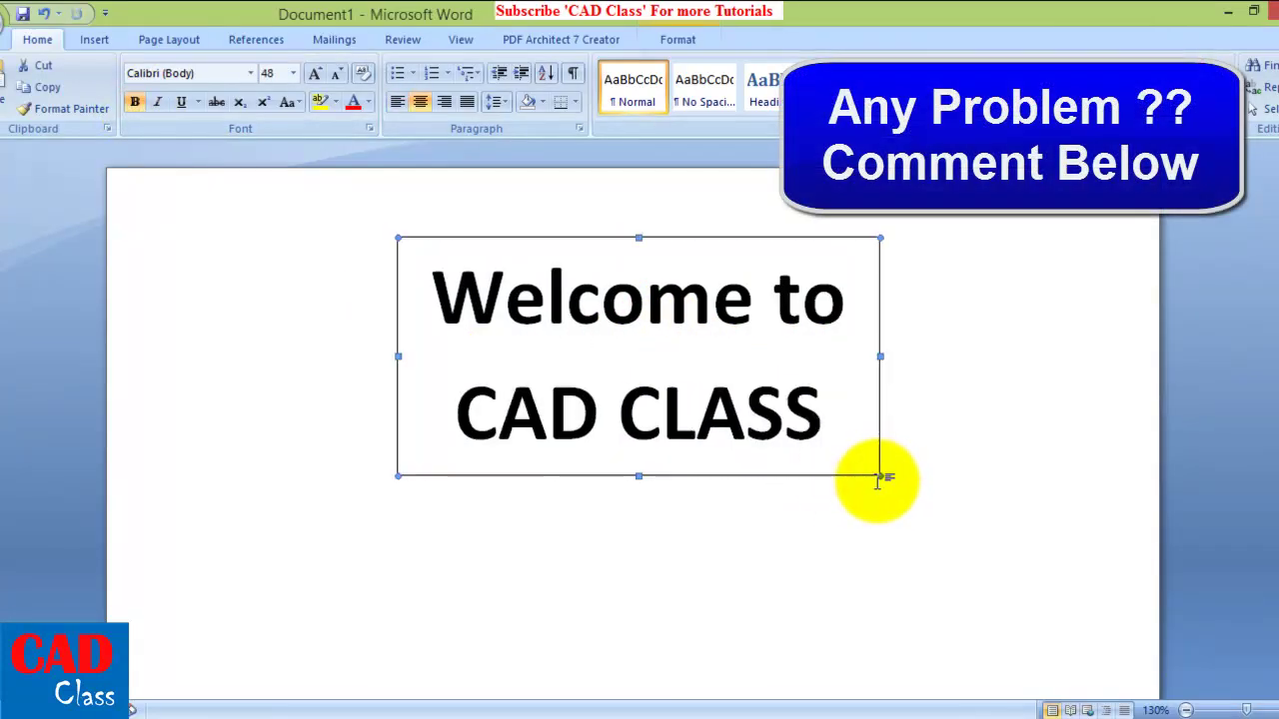
pyautogui.click(942, 448)
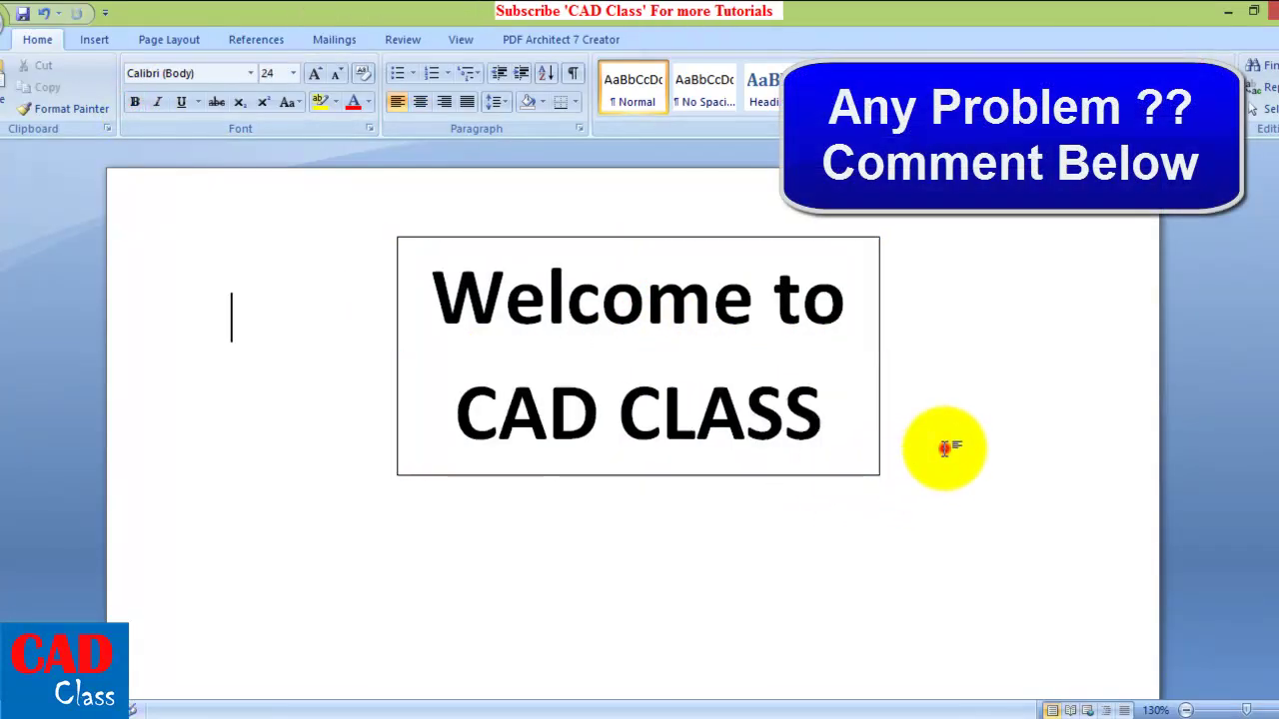
pyautogui.click(457, 239)
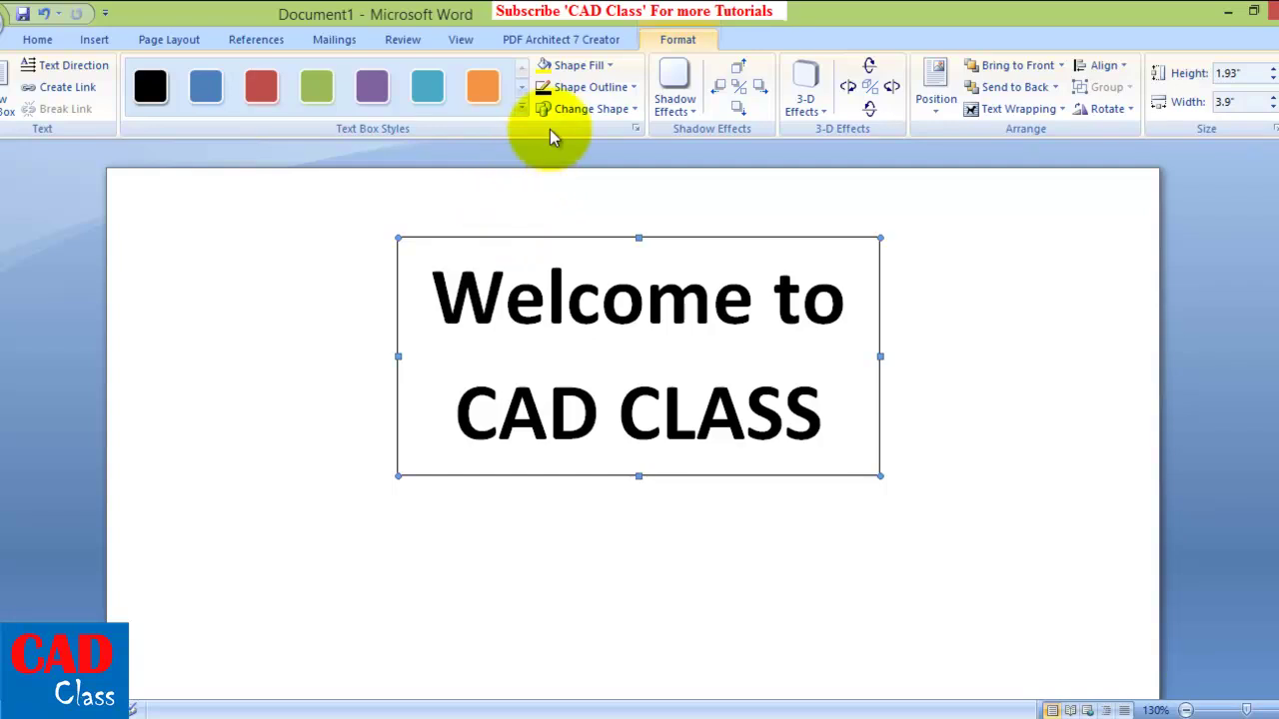
# Step: Set the text box outline weight to 6 pt
pyautogui.click(624, 92)
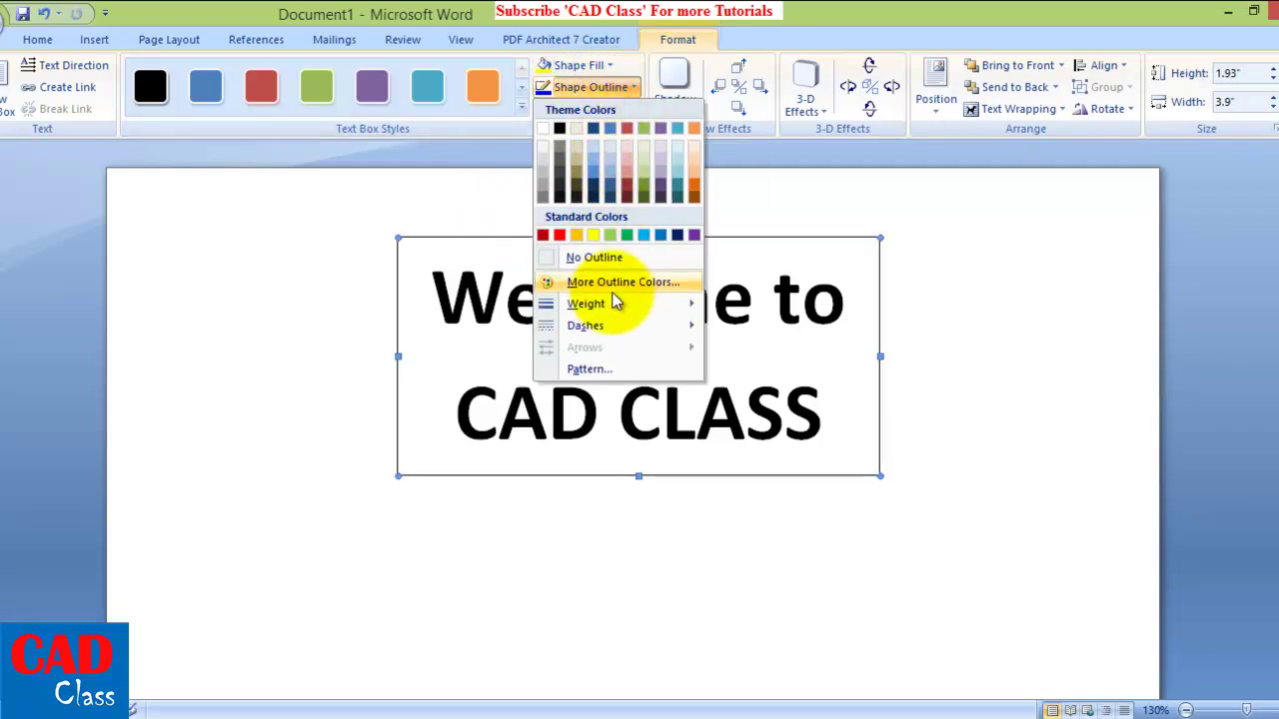
pyautogui.moveTo(585, 304)
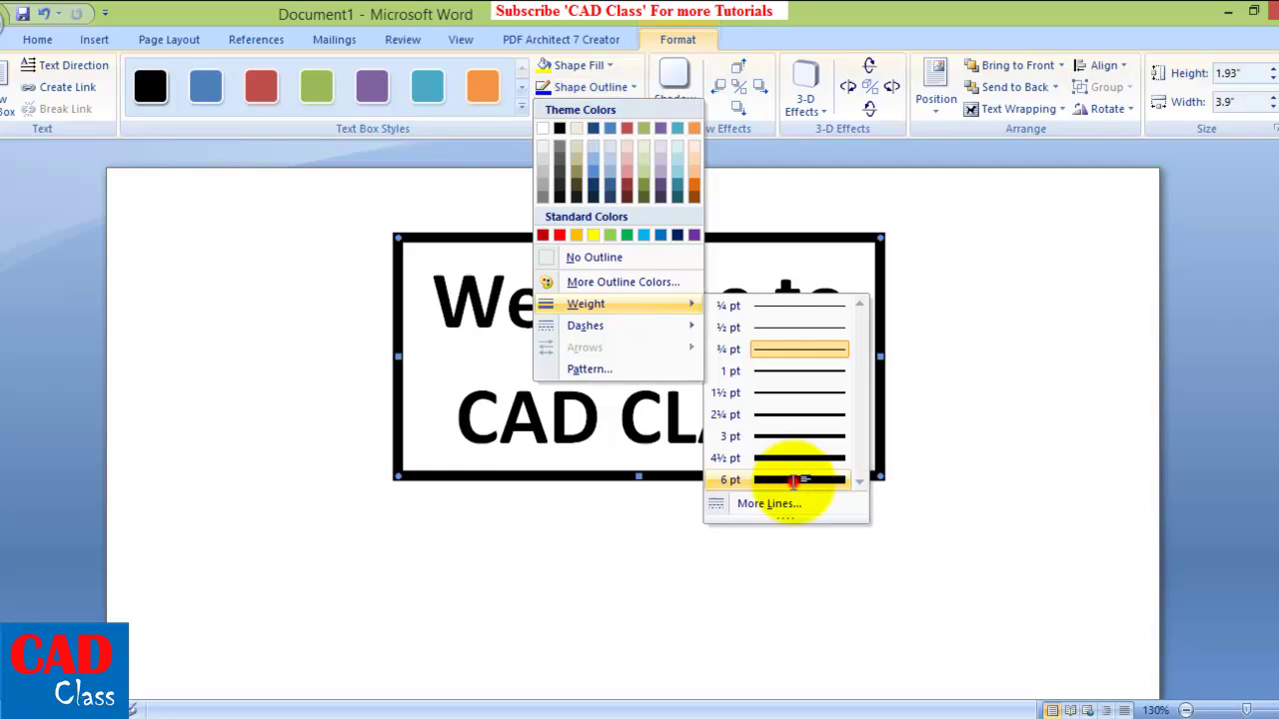
pyautogui.click(793, 482)
pyautogui.click(1006, 370)
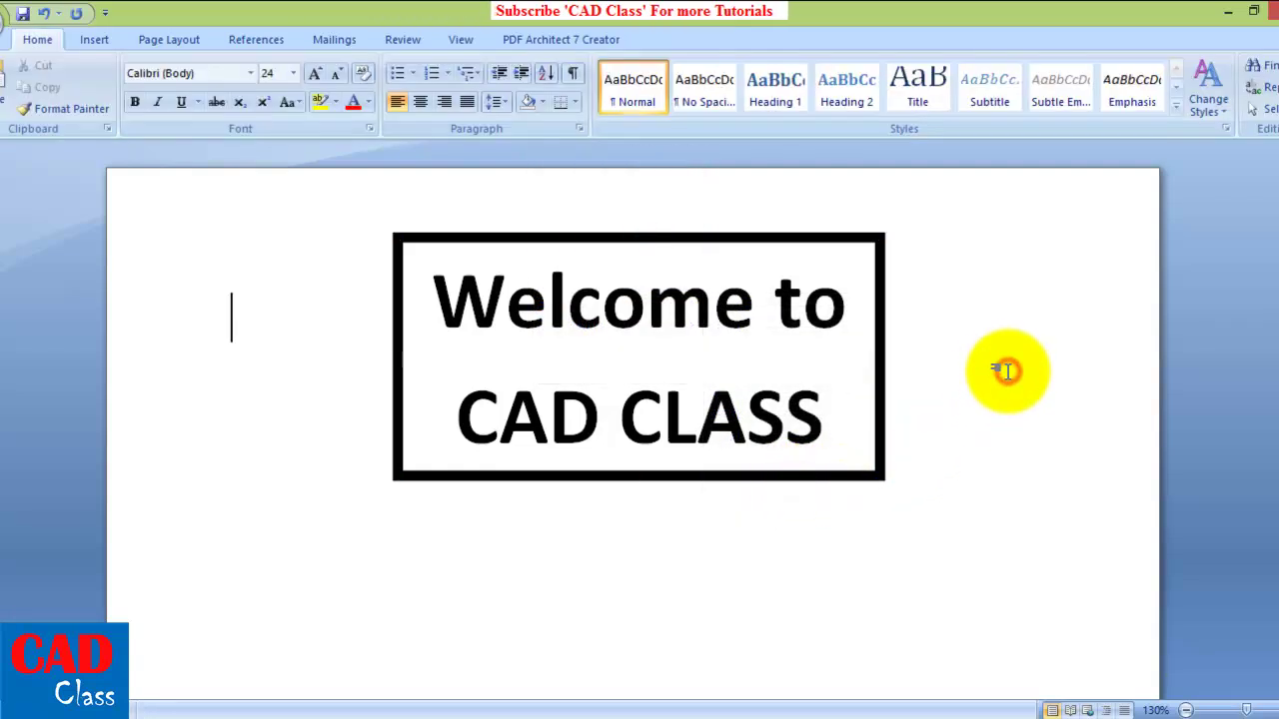
pyautogui.click(885, 355)
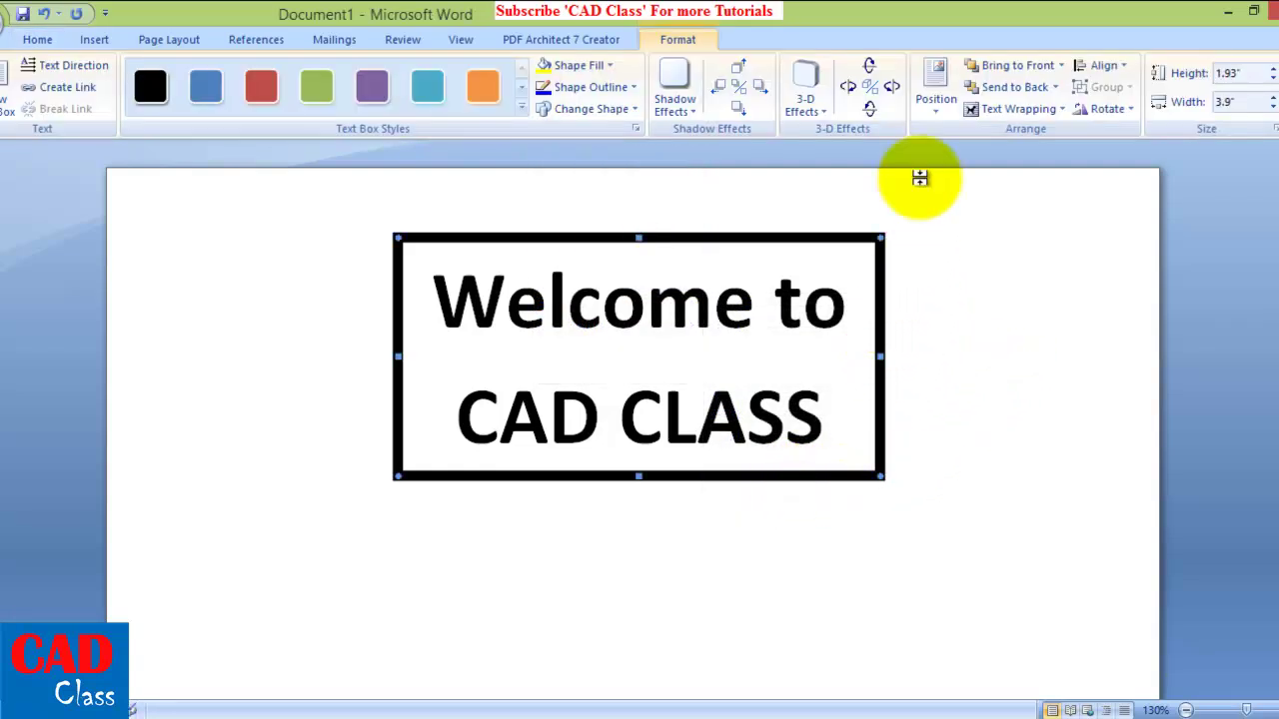
# Step: Apply a Large checker board line pattern with red foreground to the text box border
pyautogui.click(618, 87)
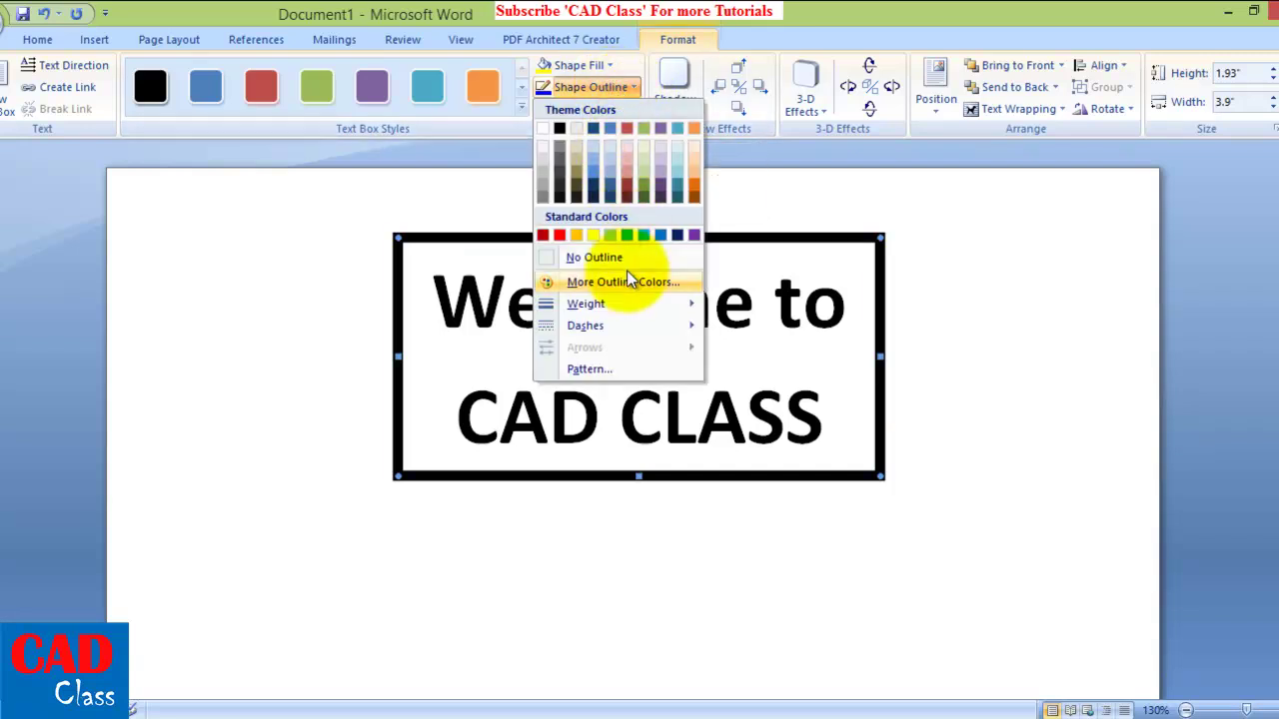
pyautogui.click(606, 368)
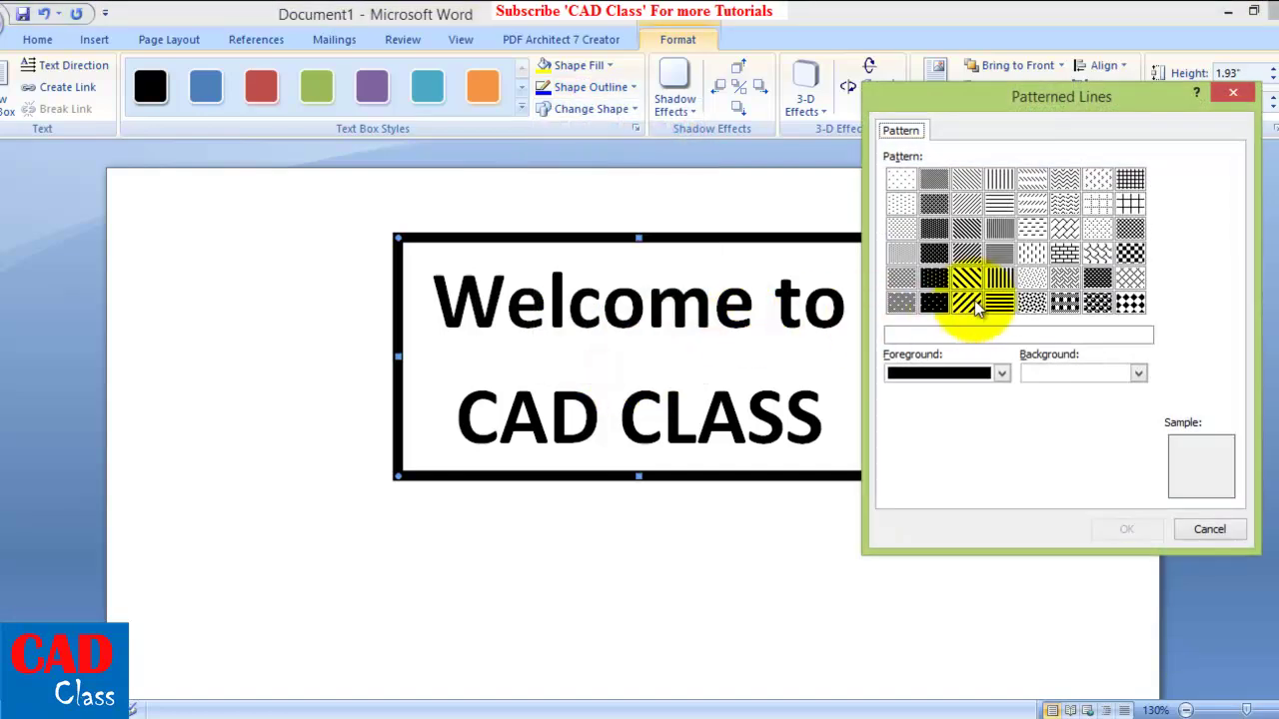
pyautogui.click(1132, 255)
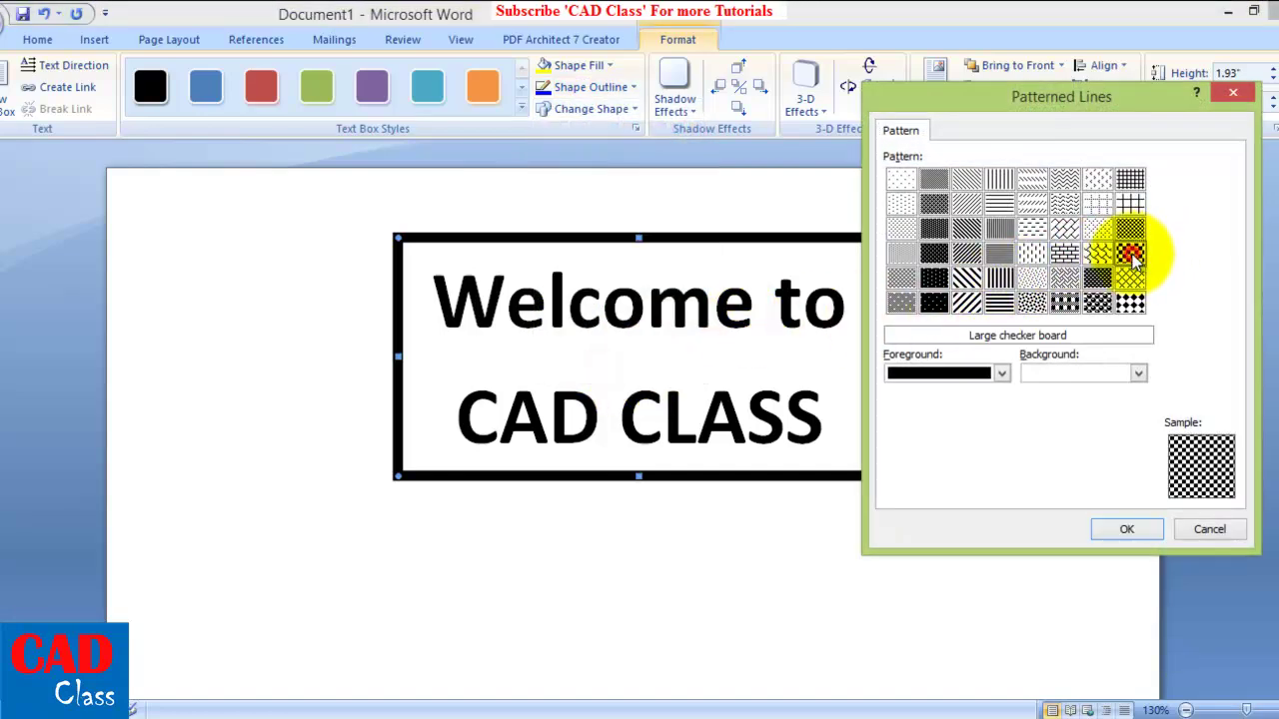
pyautogui.click(1001, 374)
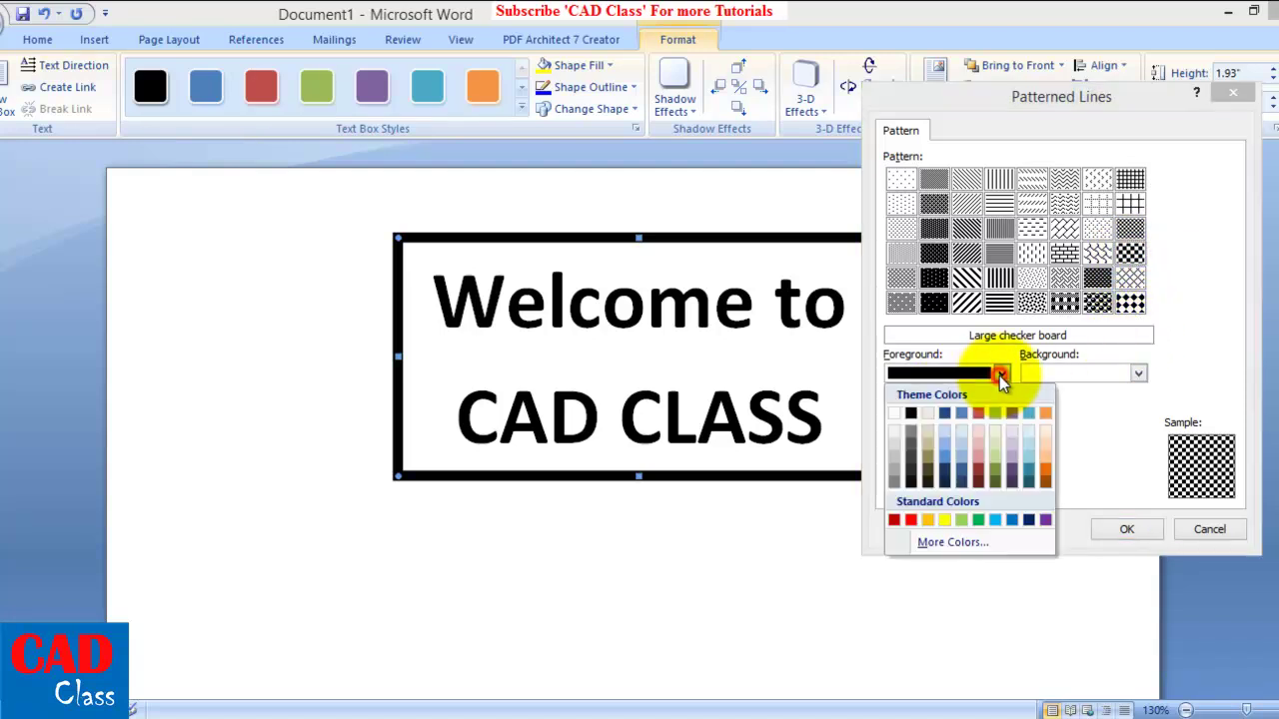
pyautogui.click(916, 519)
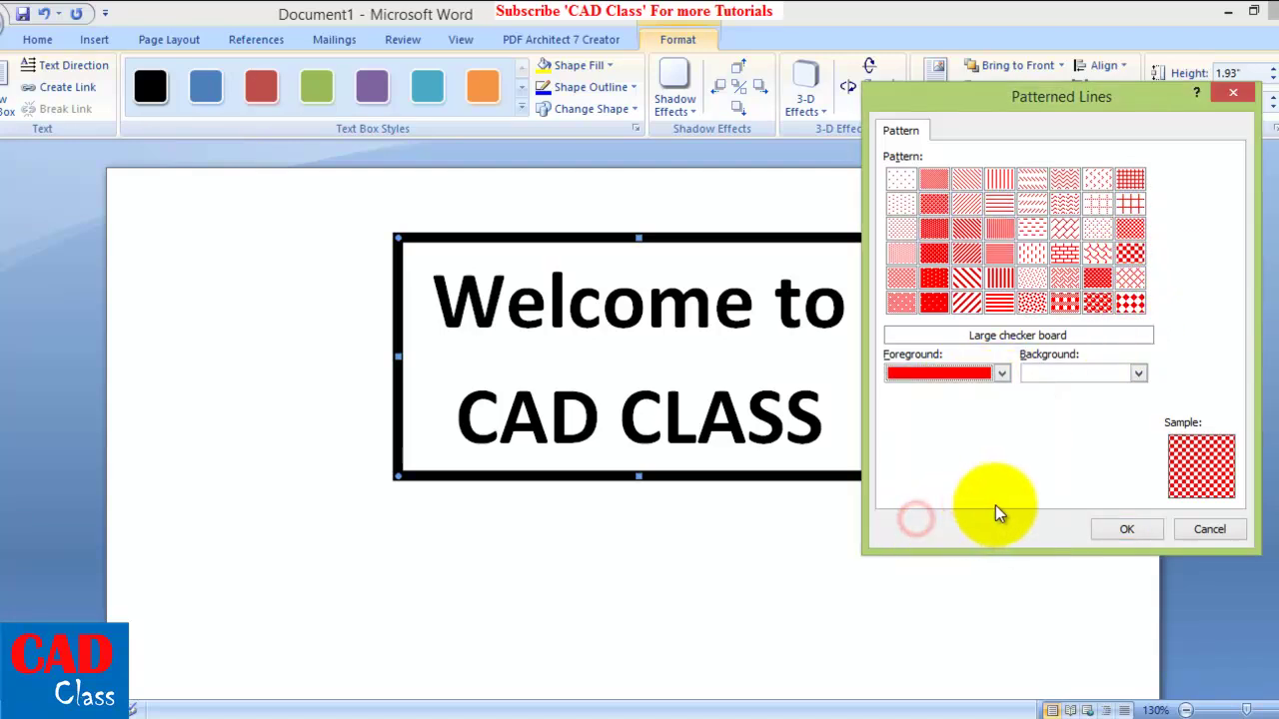
pyautogui.click(1129, 529)
pyautogui.click(959, 434)
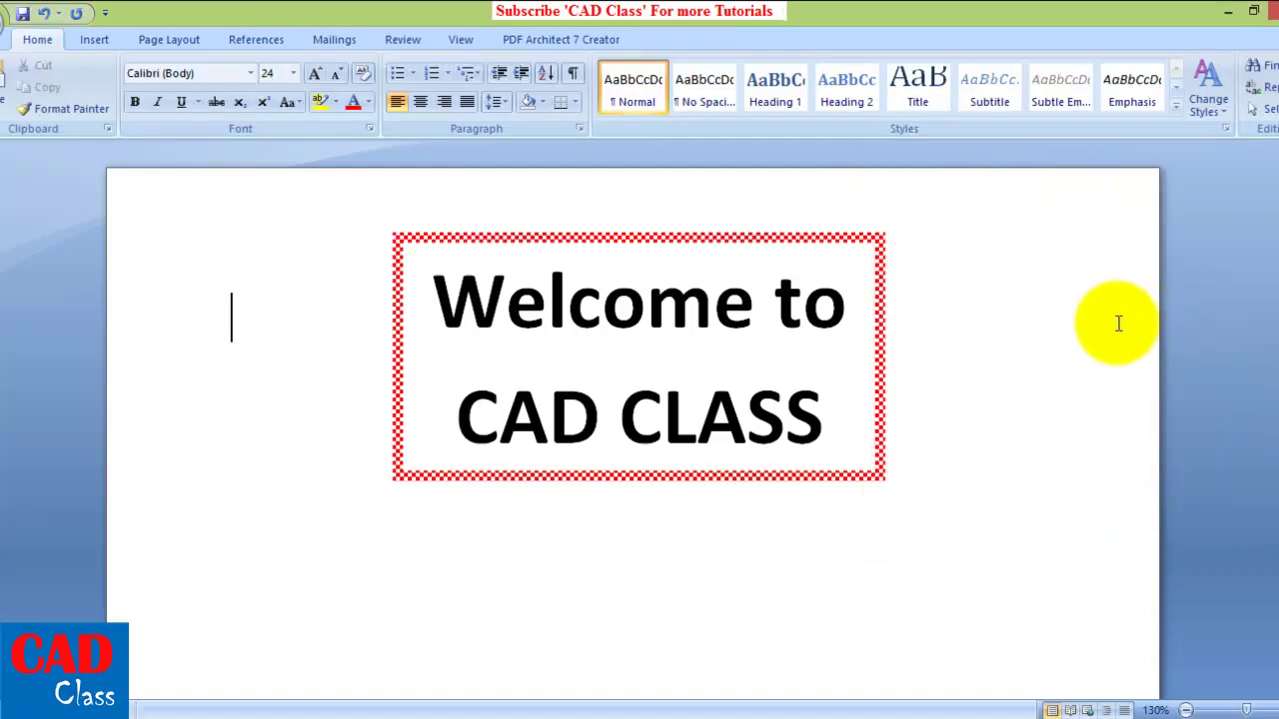
pyautogui.click(850, 235)
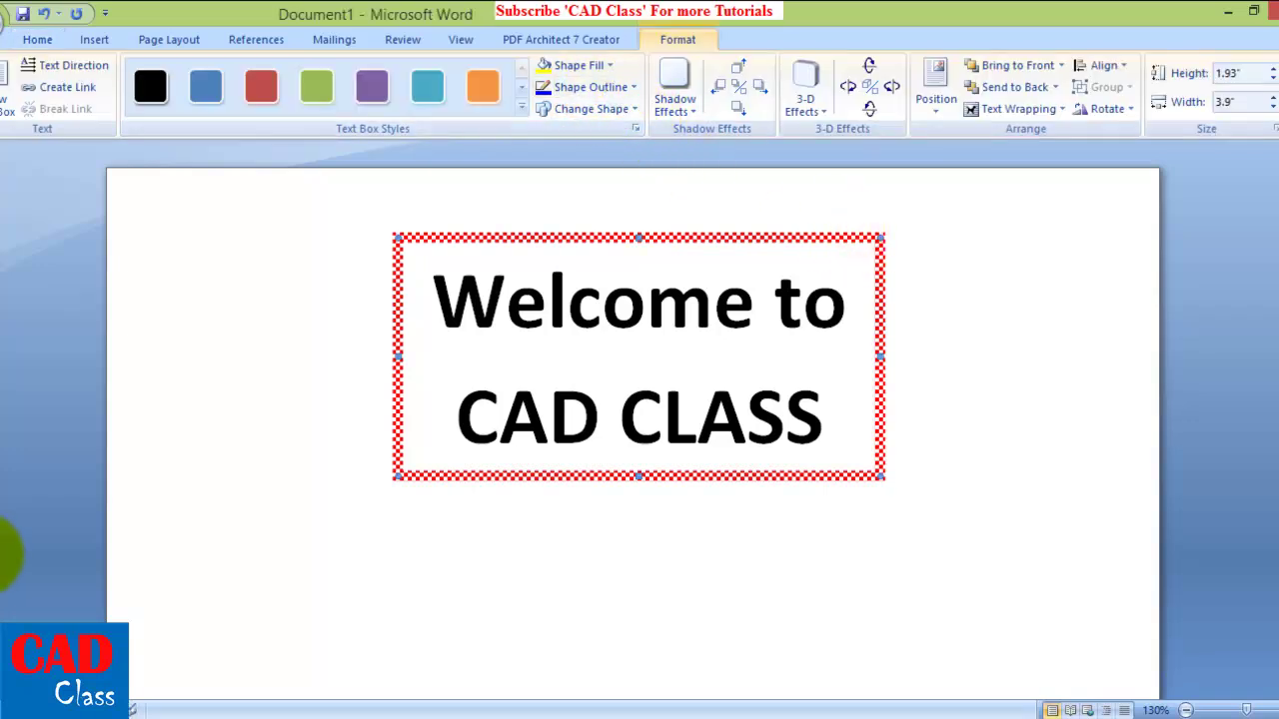
# Step: Switch the border pattern to Wide downward diagonal with a blue foreground
pyautogui.click(618, 86)
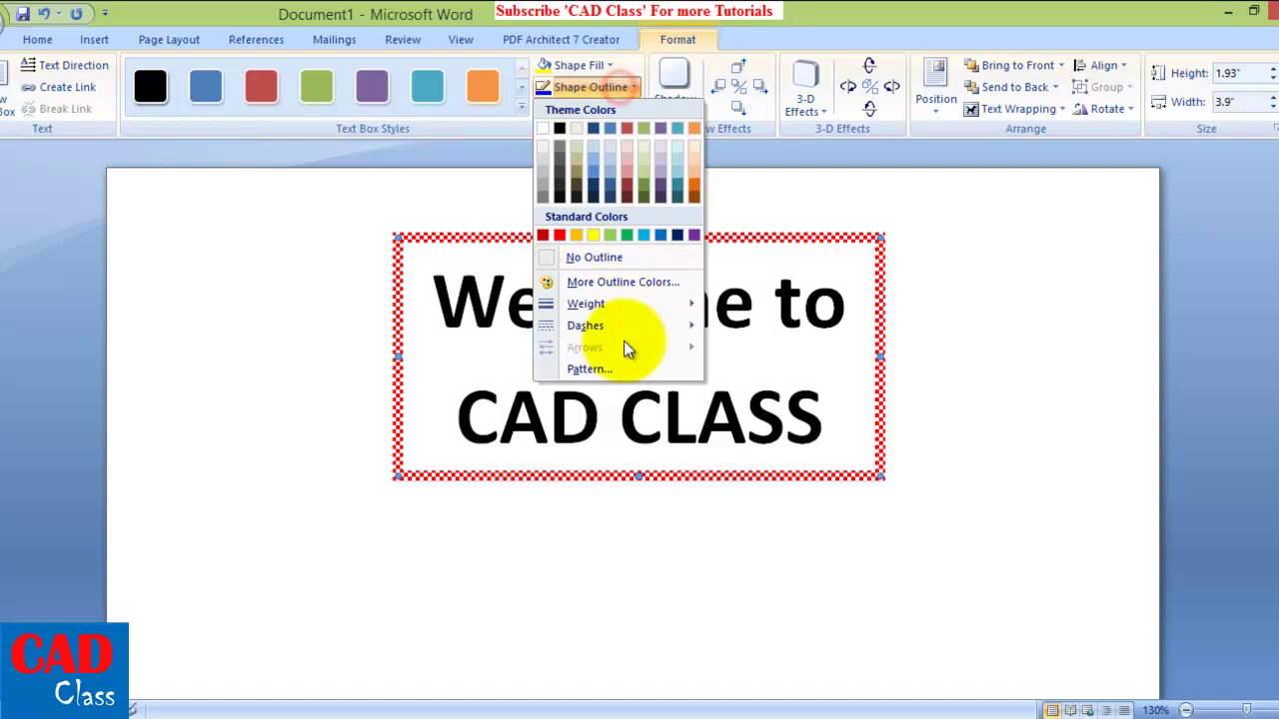
pyautogui.click(593, 370)
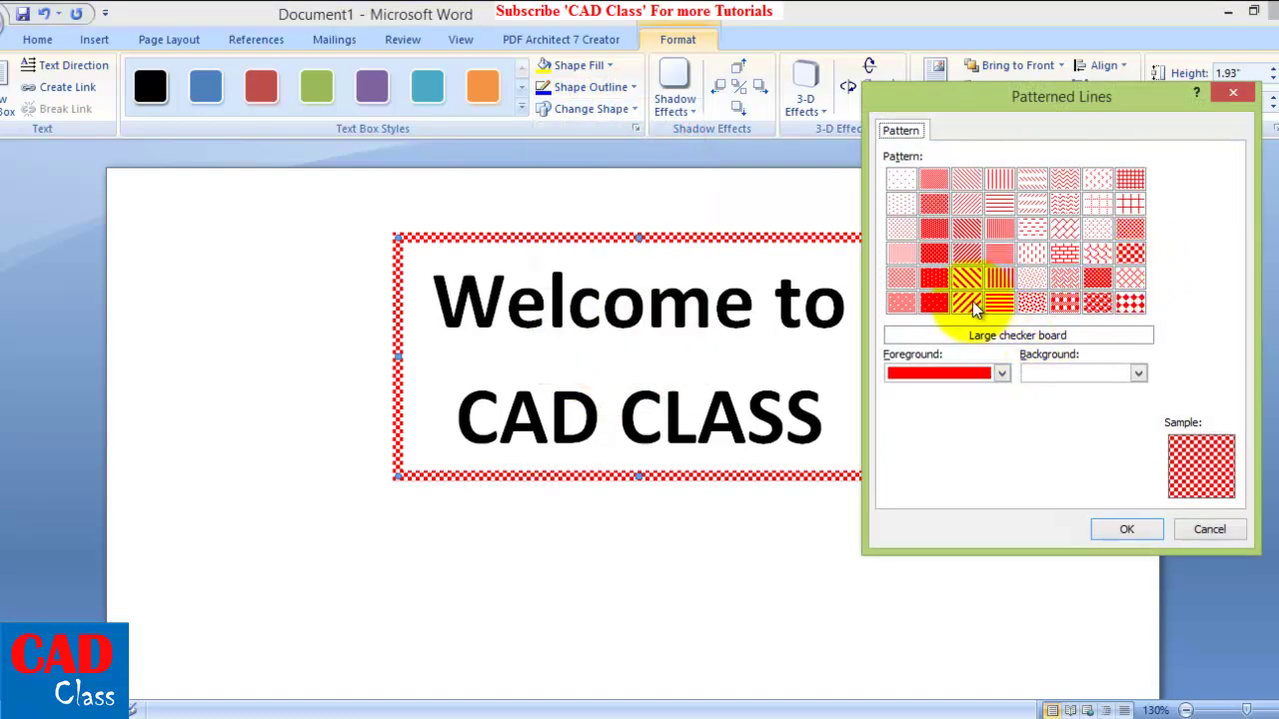
pyautogui.click(973, 300)
pyautogui.click(1000, 373)
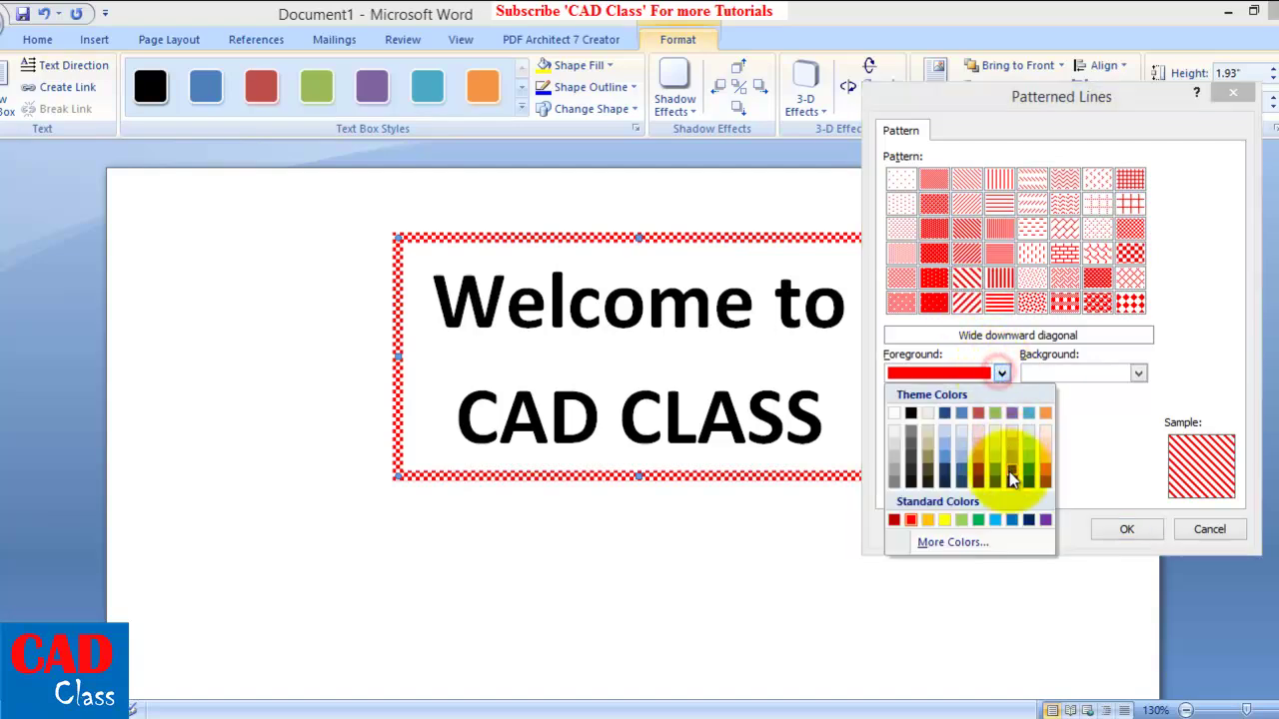
pyautogui.click(1010, 519)
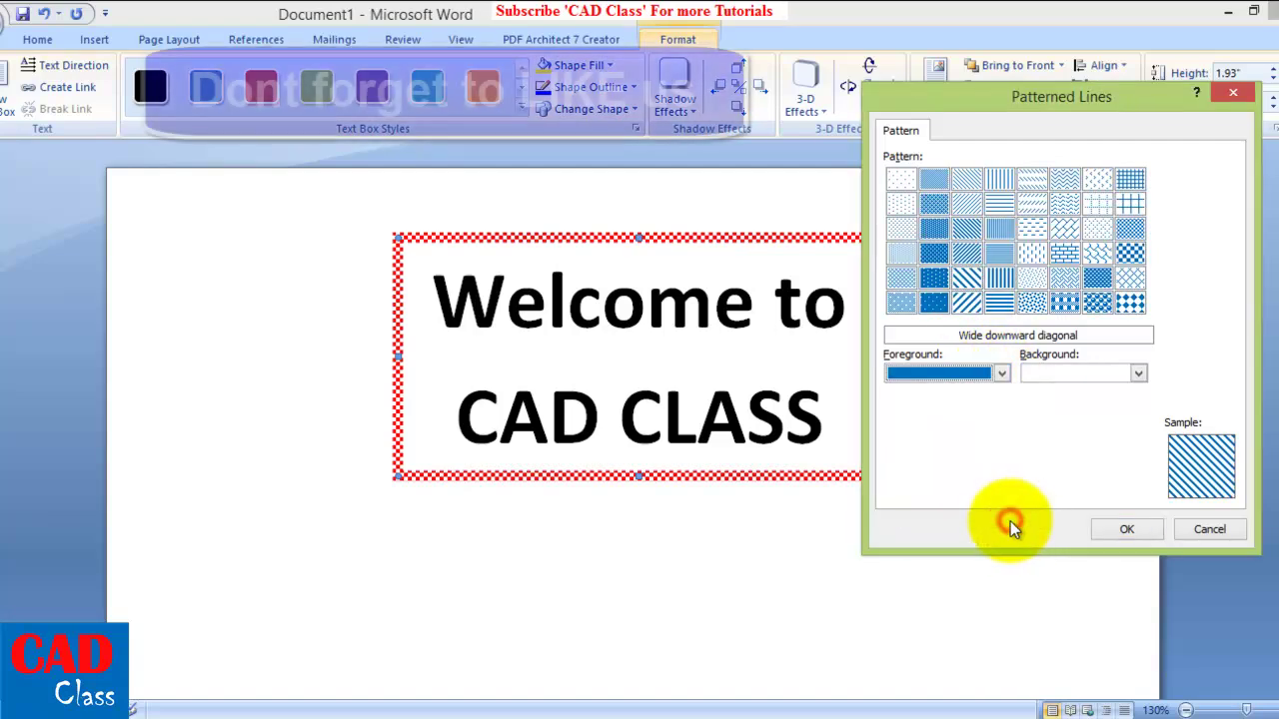
pyautogui.click(1125, 527)
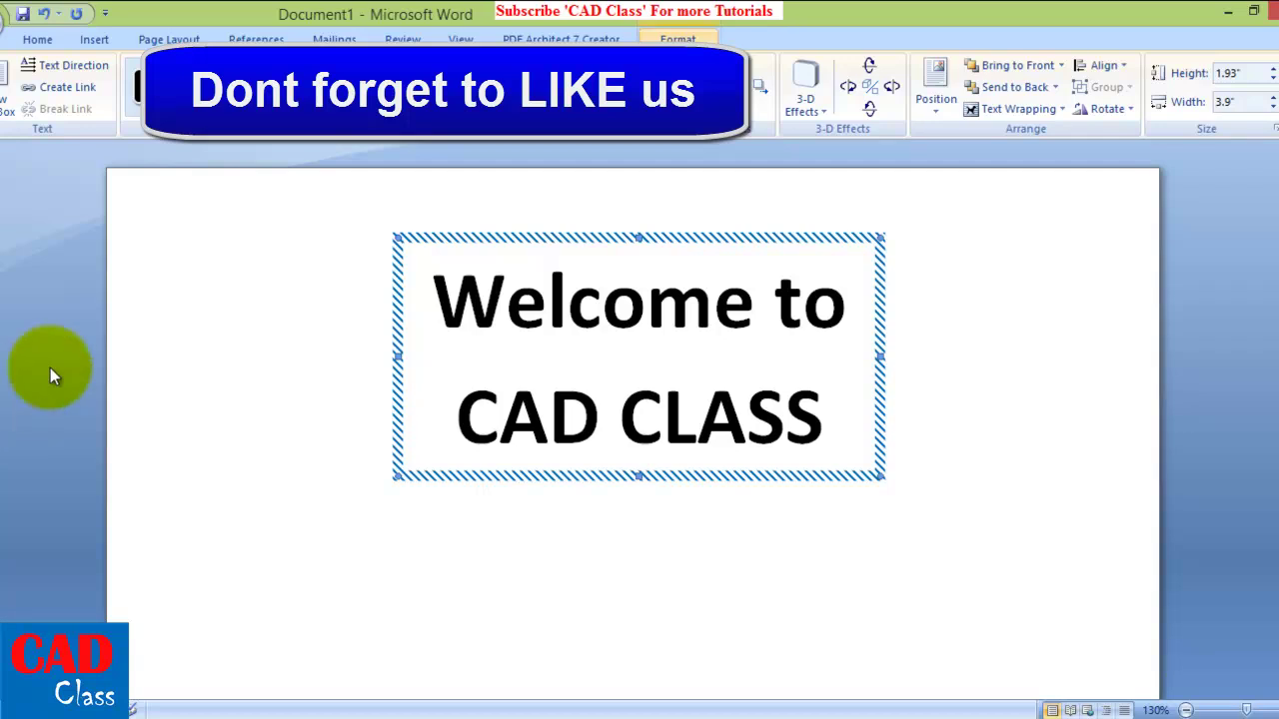
pyautogui.click(921, 324)
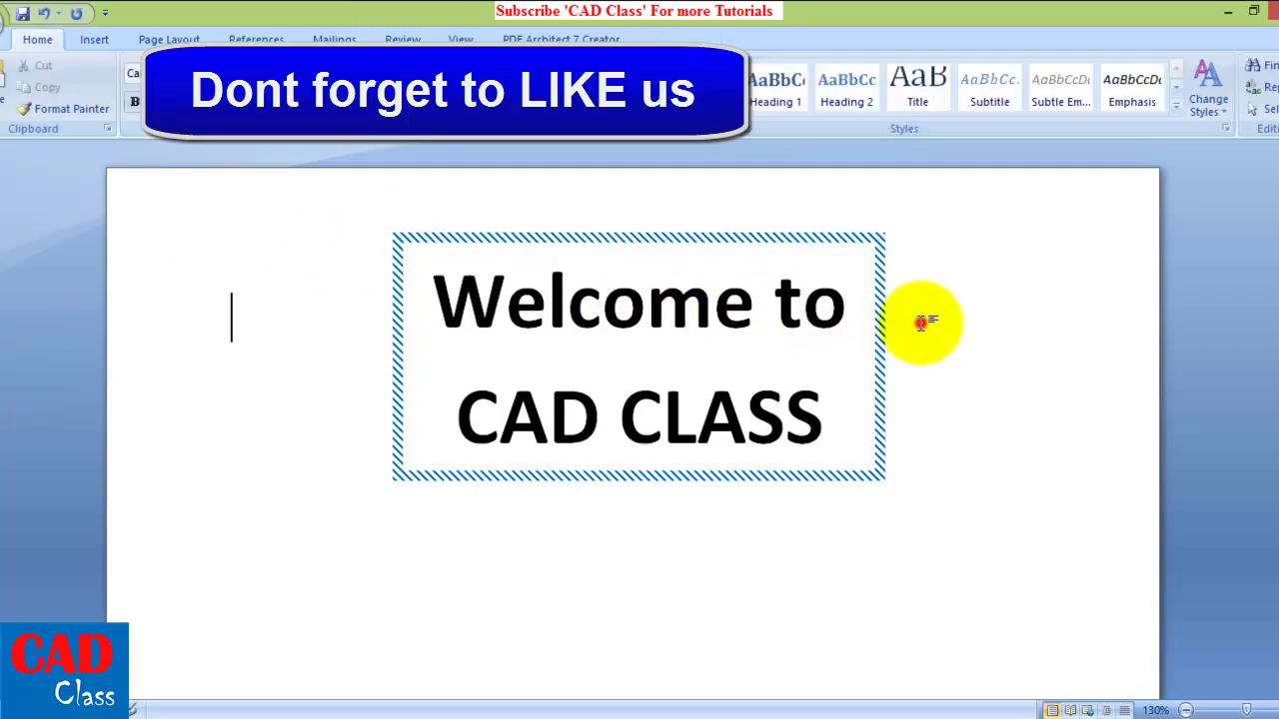
# Step: Switch the border pattern to Small grid with a green foreground
pyautogui.click(845, 235)
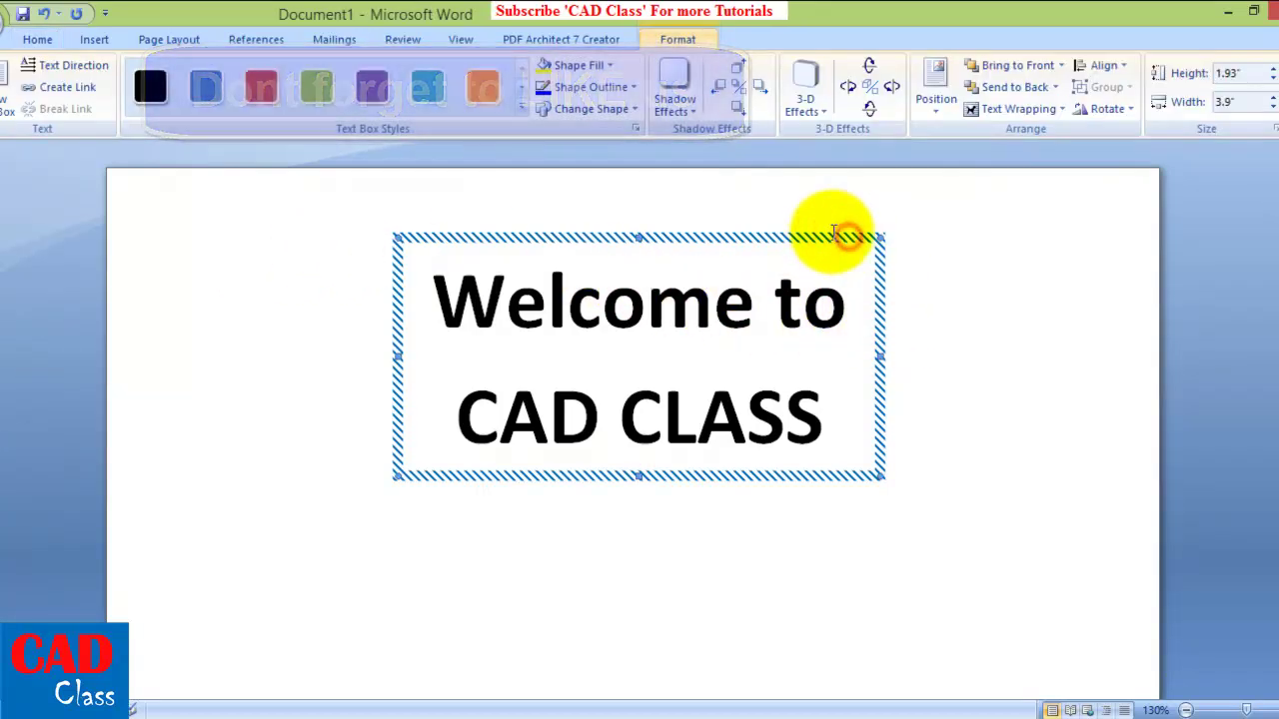
pyautogui.click(609, 90)
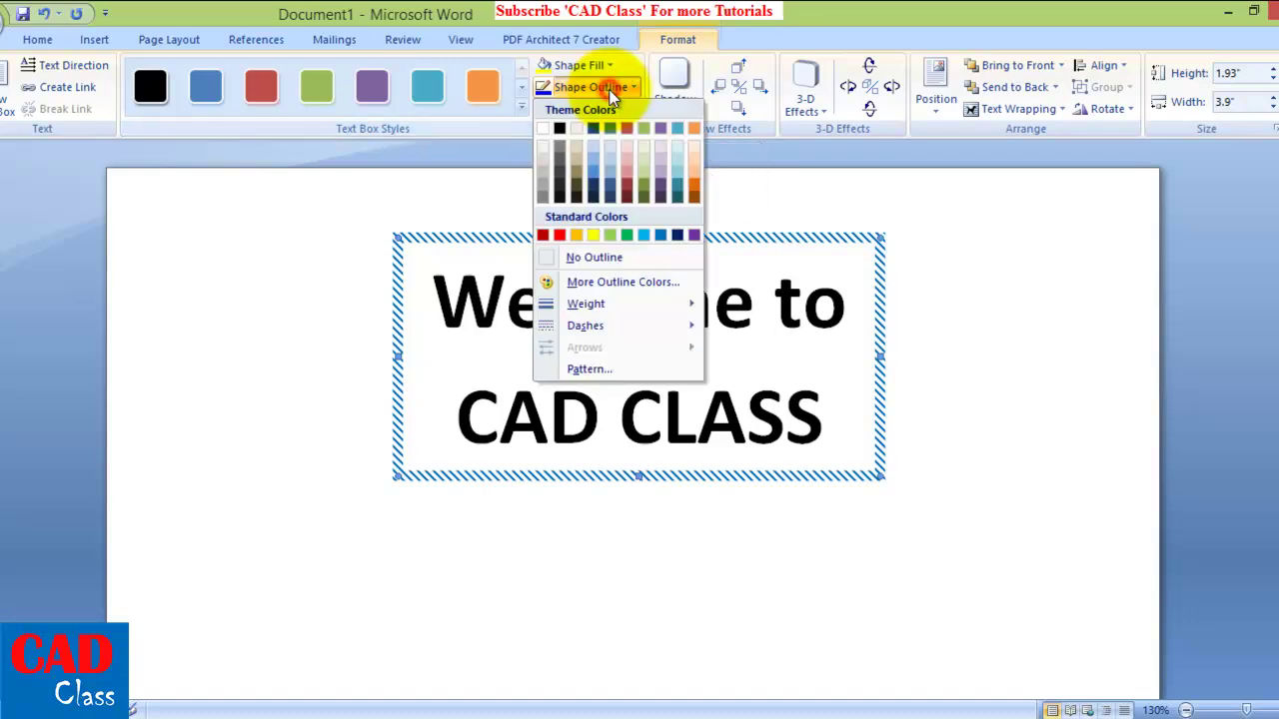
pyautogui.click(617, 372)
pyautogui.click(1001, 373)
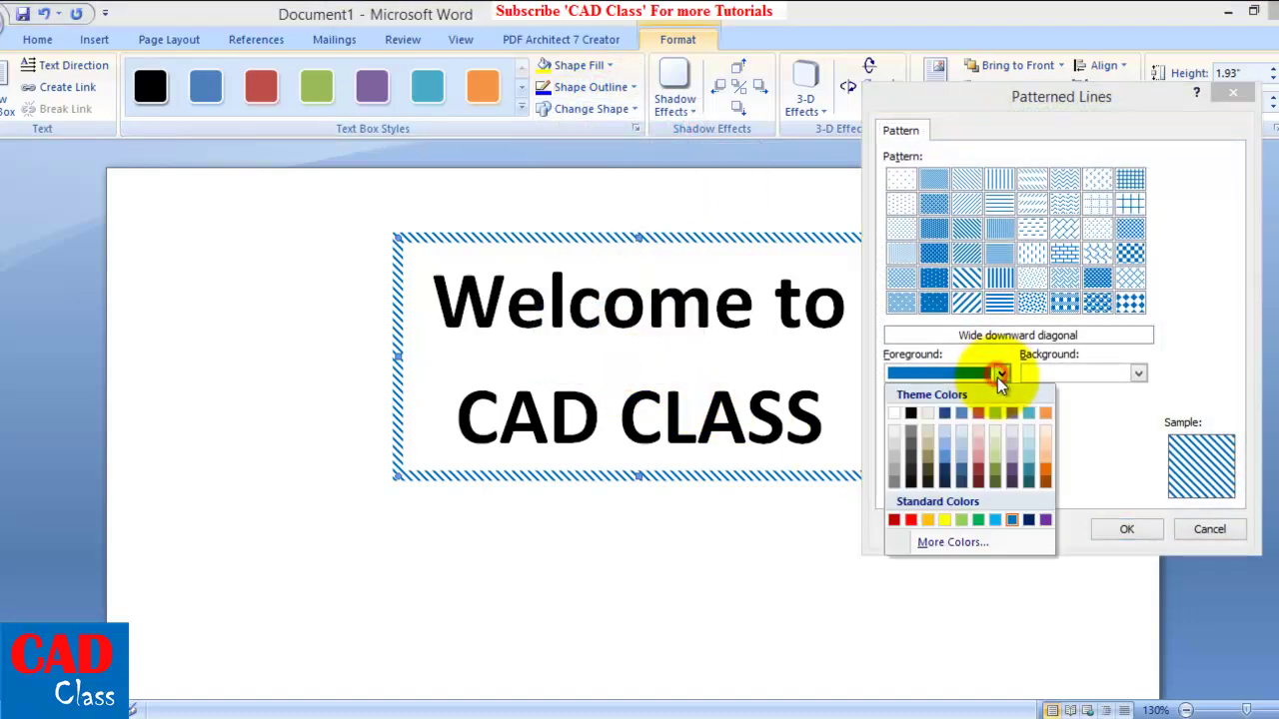
pyautogui.click(980, 521)
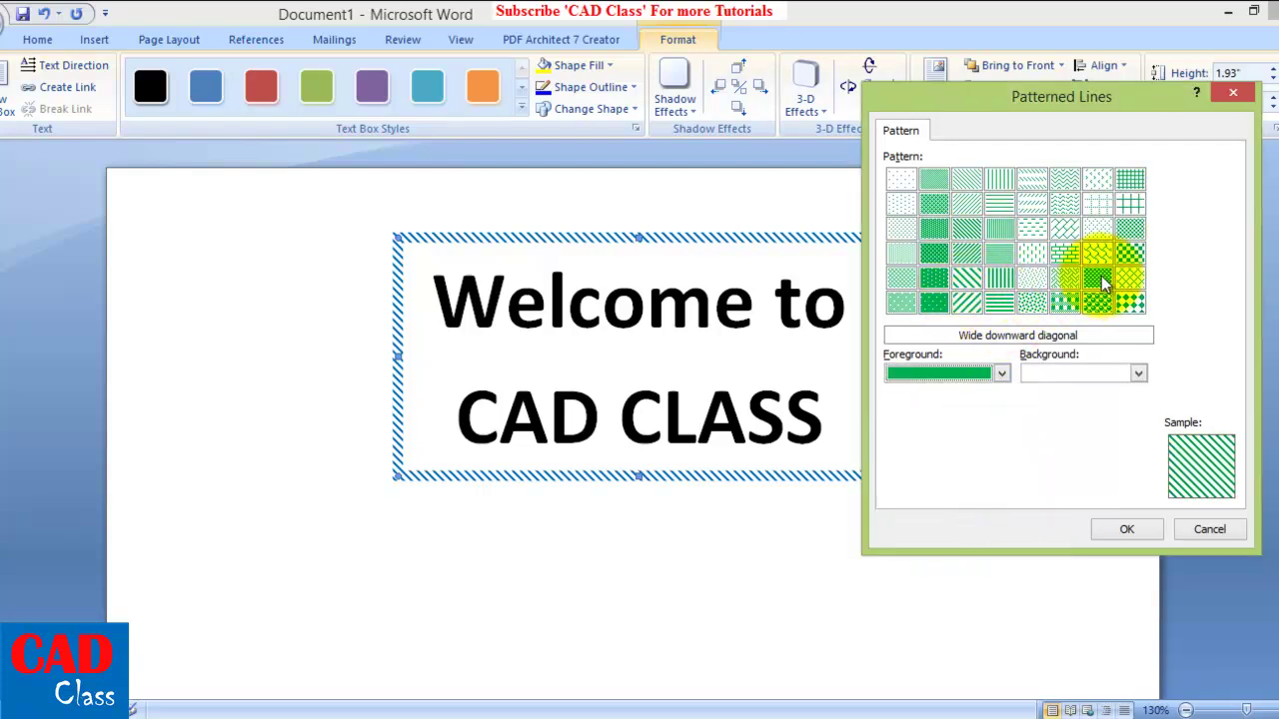
pyautogui.click(1130, 179)
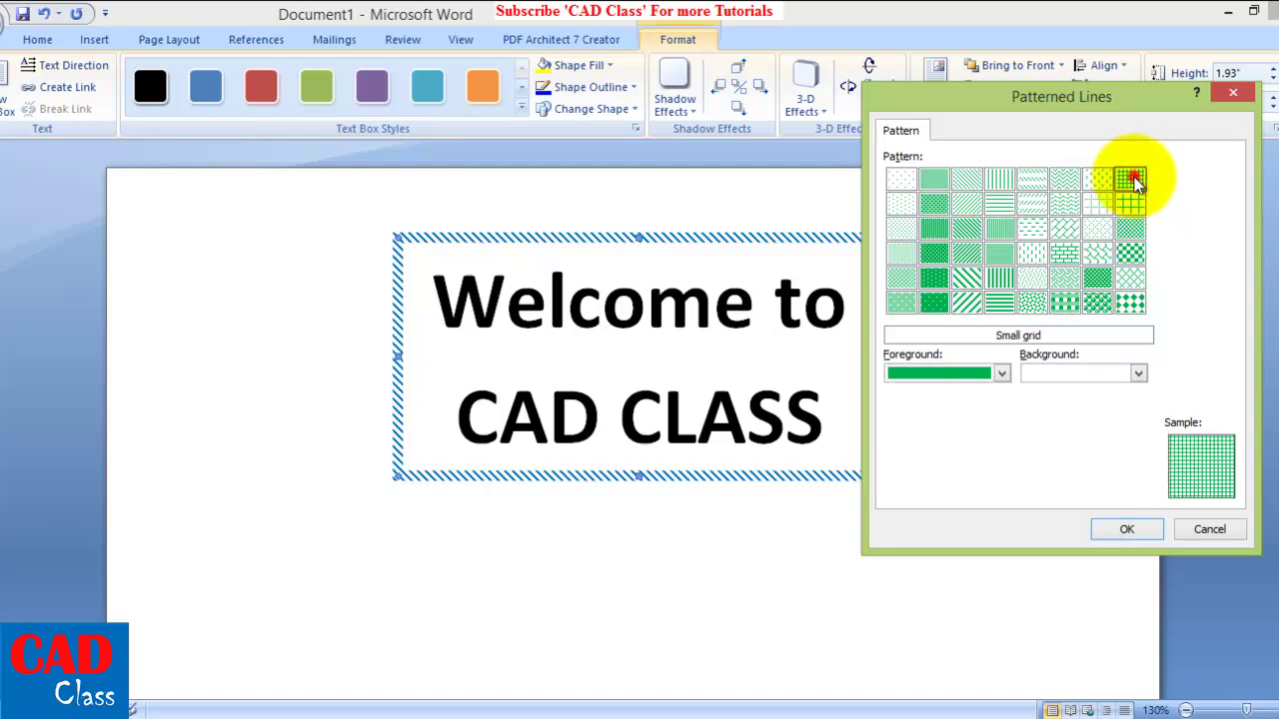
pyautogui.click(1127, 530)
pyautogui.click(886, 506)
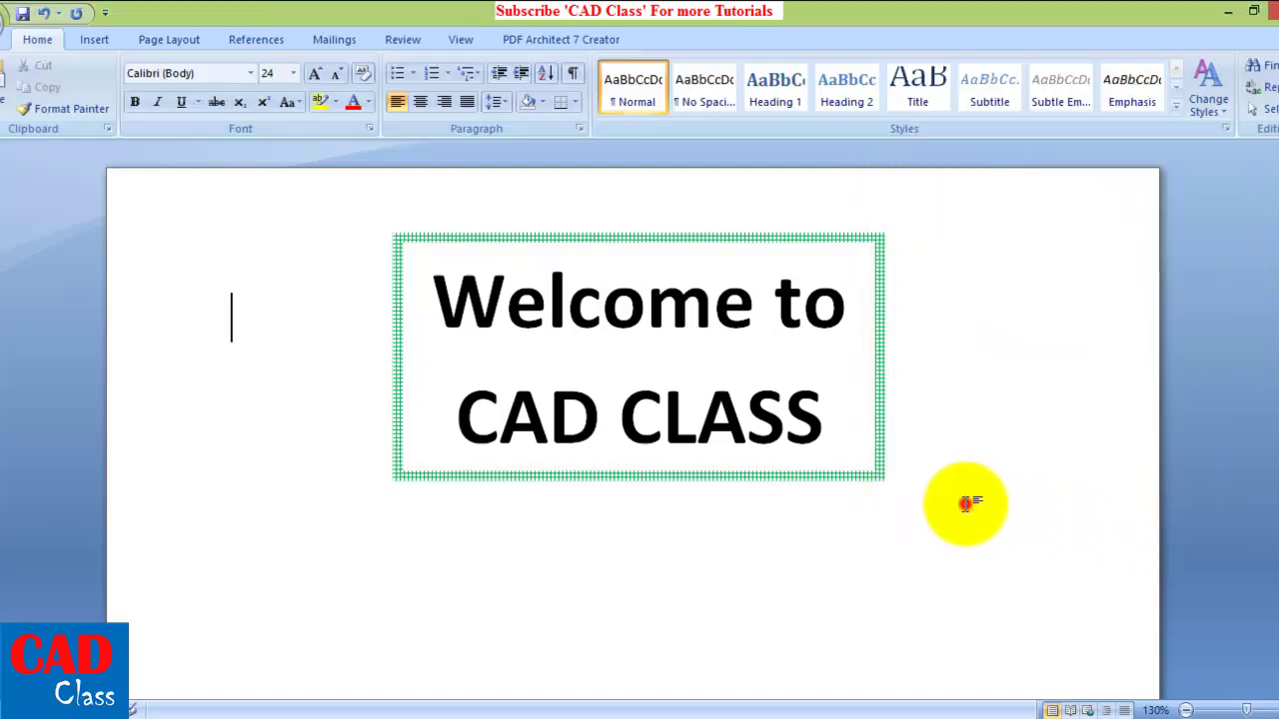
# Step: Zoom to 170% and reapply the Large checker board pattern with red foreground to the border
pyautogui.keyDown('ctrl'); pyautogui.scroll(4, 1271, 690); pyautogui.keyUp('ctrl')
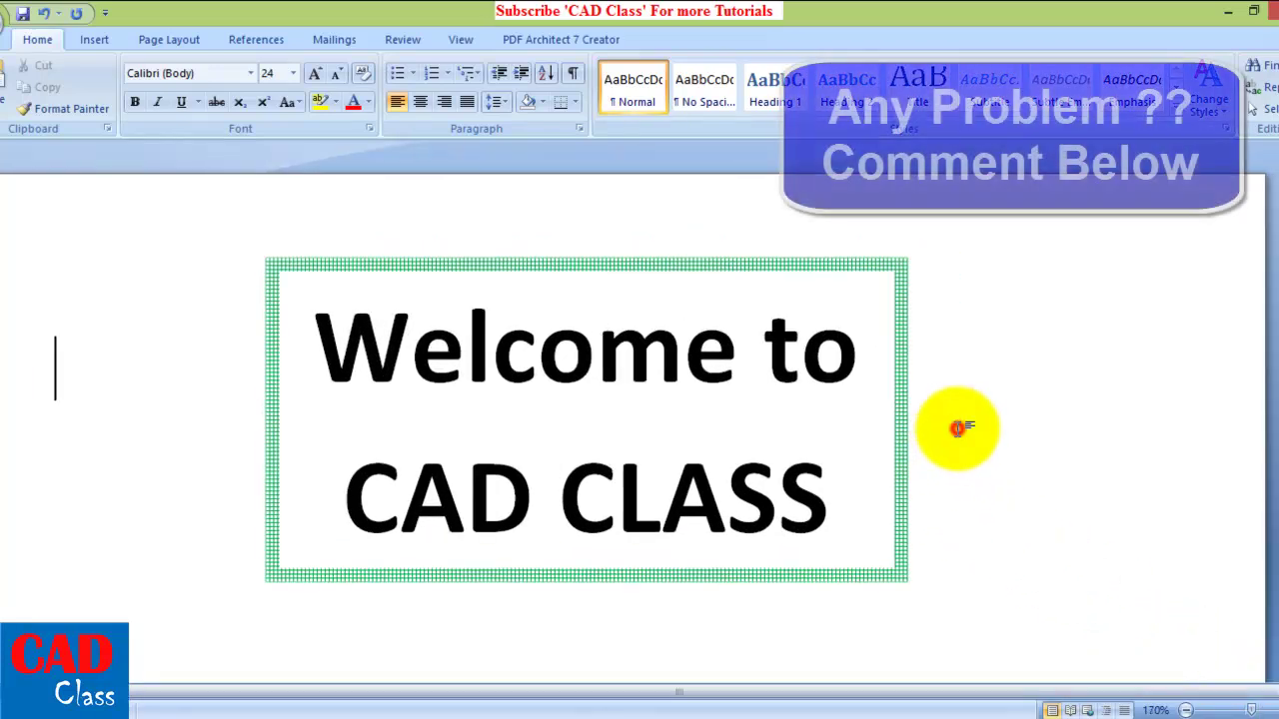
pyautogui.click(851, 265)
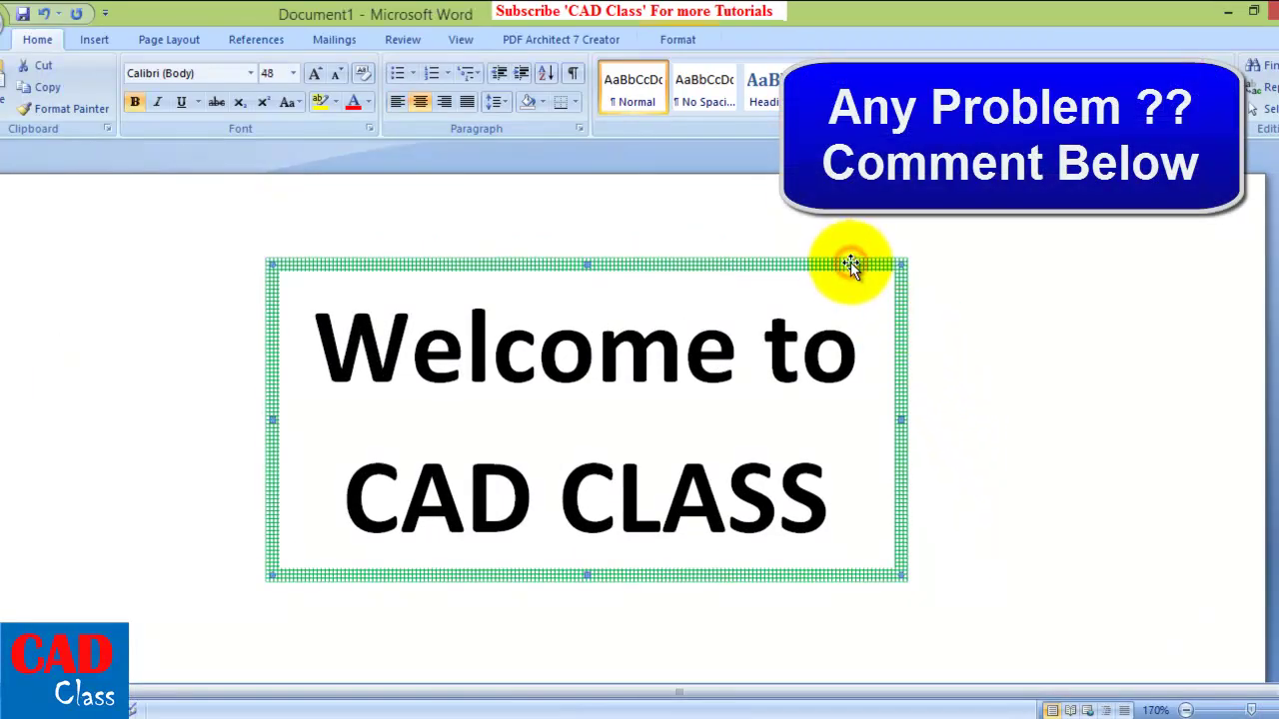
pyautogui.doubleClick(780, 261)
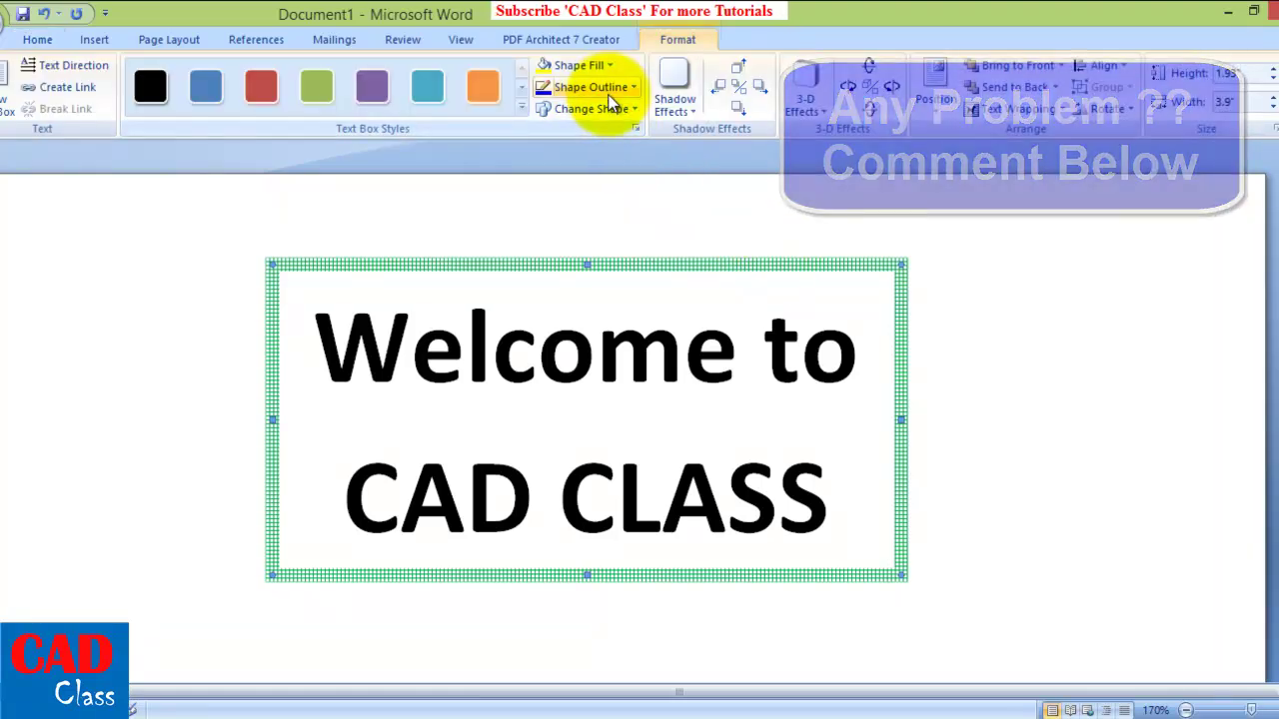
pyautogui.click(604, 88)
pyautogui.click(589, 368)
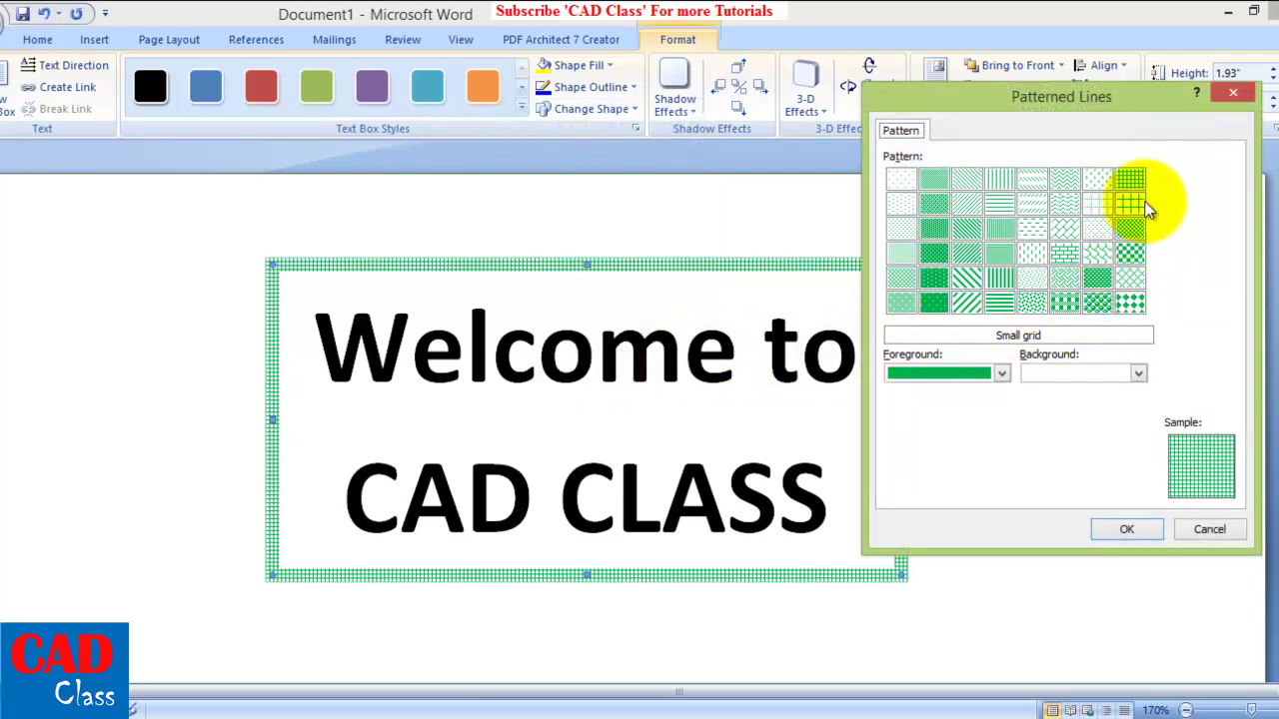
pyautogui.click(1130, 254)
pyautogui.click(1002, 373)
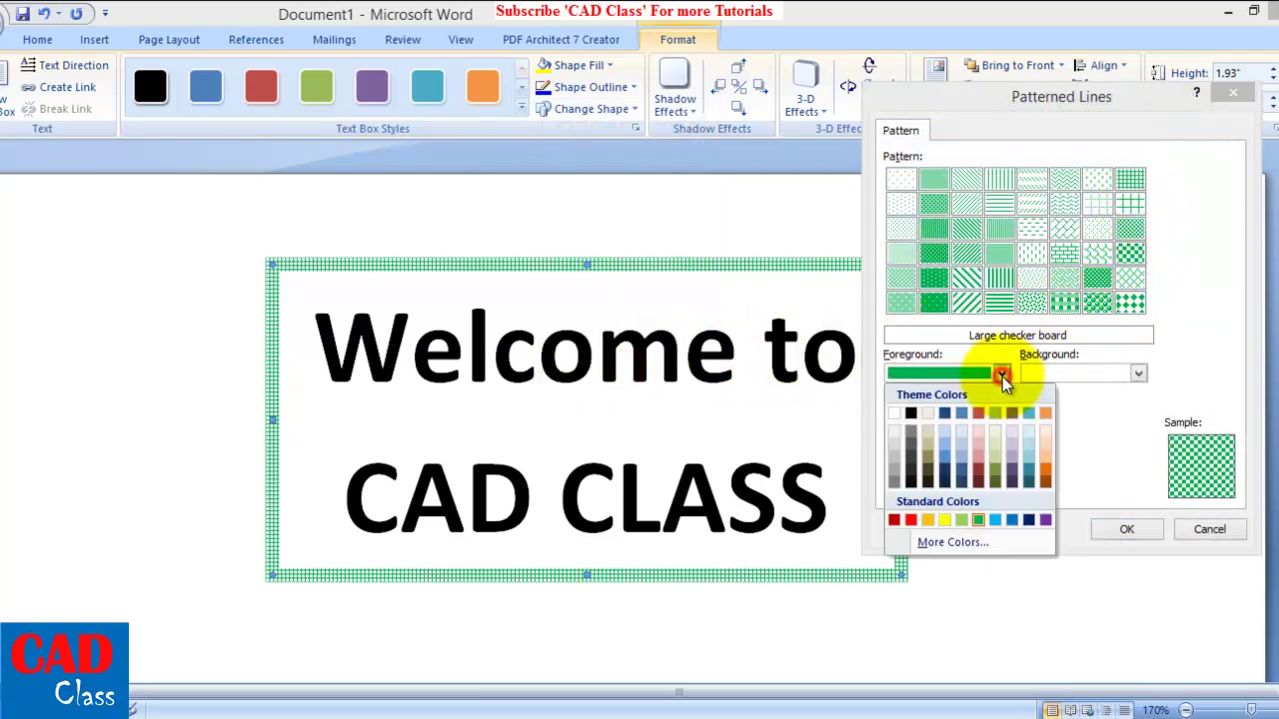
pyautogui.click(910, 520)
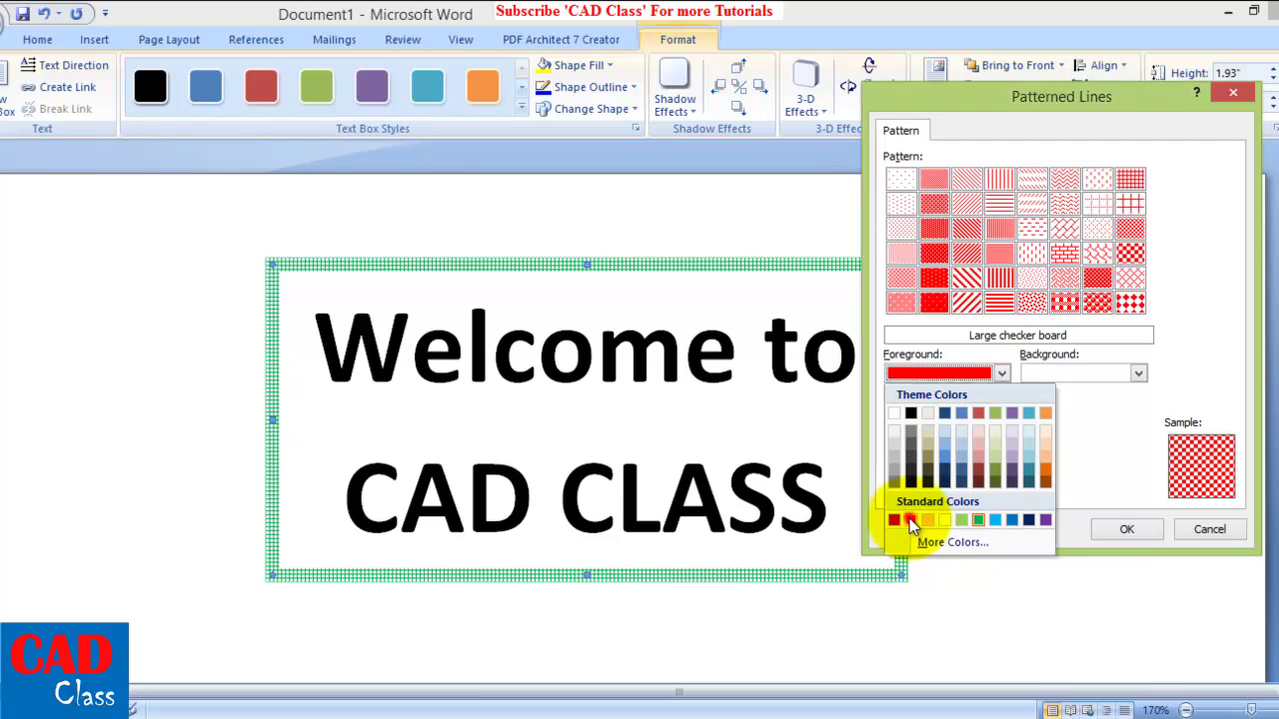
pyautogui.click(1110, 530)
pyautogui.click(1016, 378)
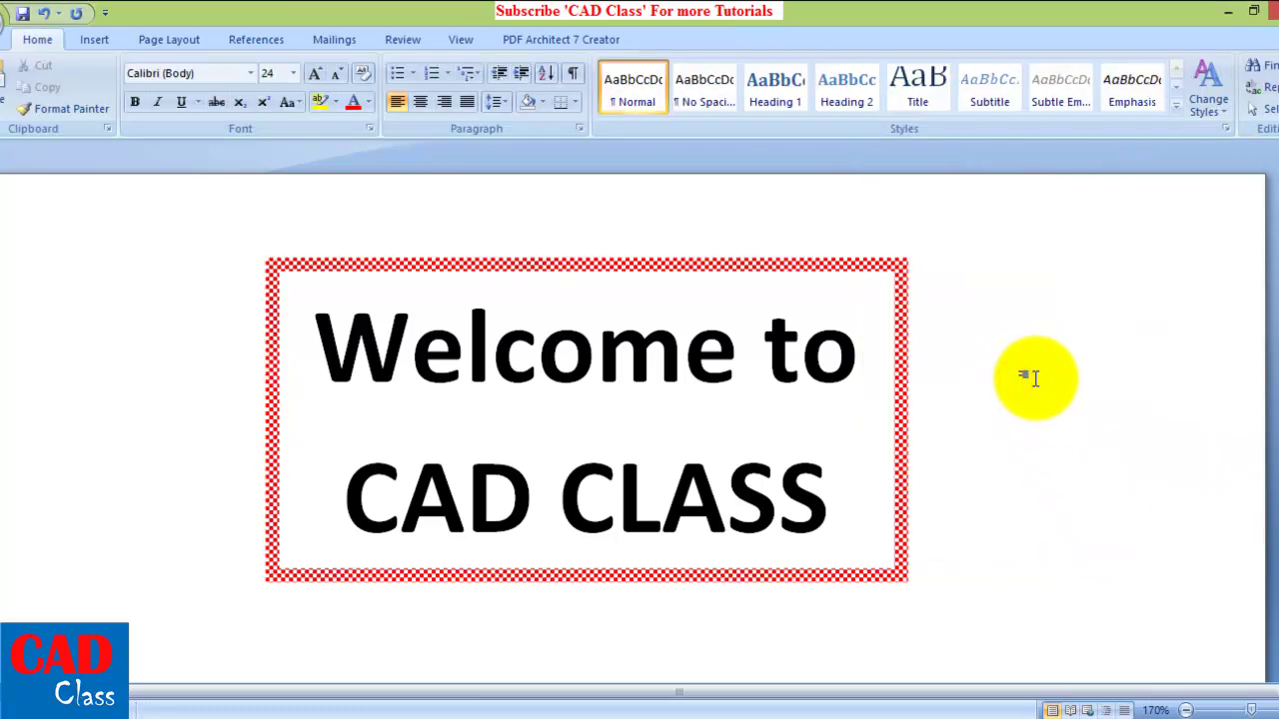
# Step: Replace the checker-board border with a red dashed outline style
pyautogui.click(859, 261)
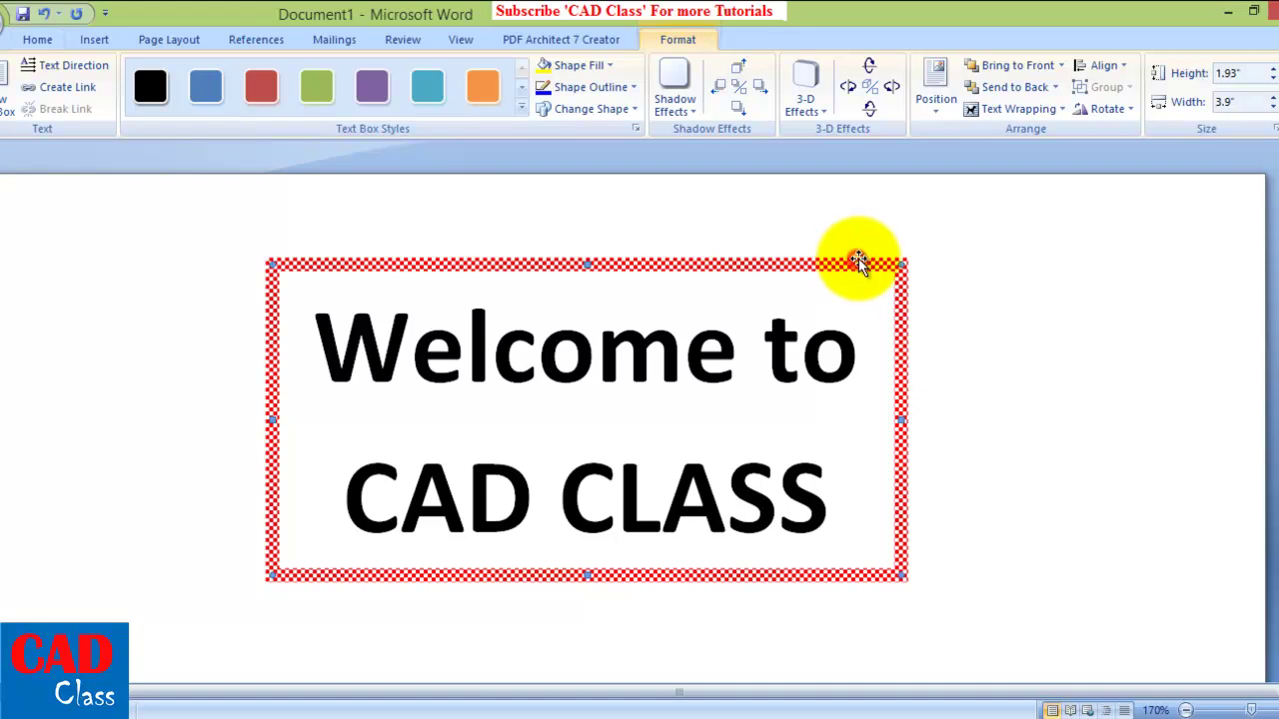
pyautogui.click(598, 88)
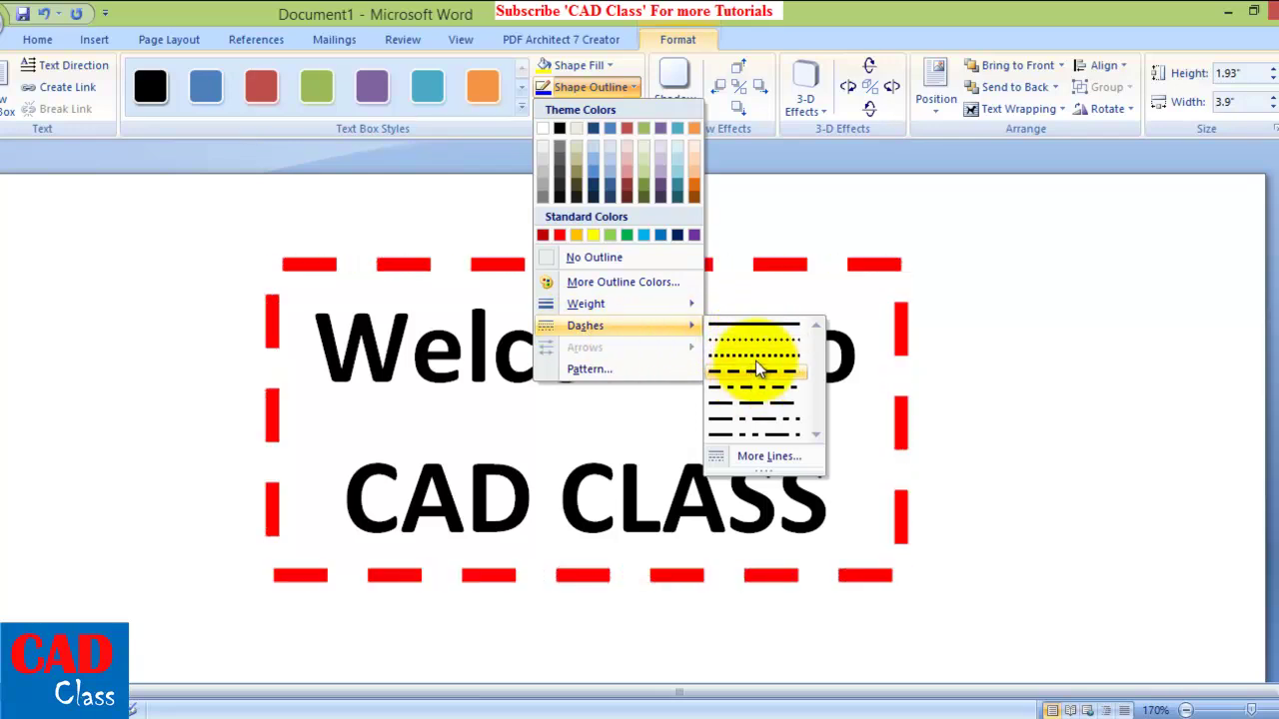
pyautogui.moveTo(586, 326)
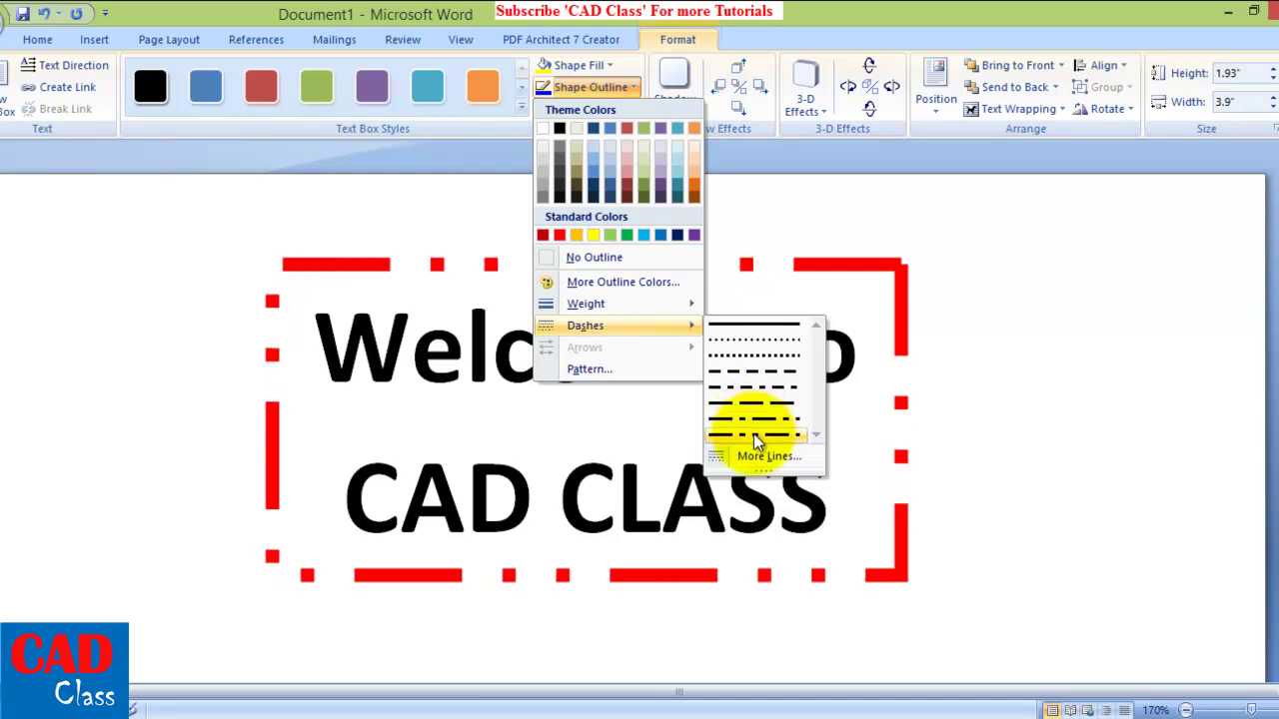
pyautogui.click(767, 379)
pyautogui.click(1044, 394)
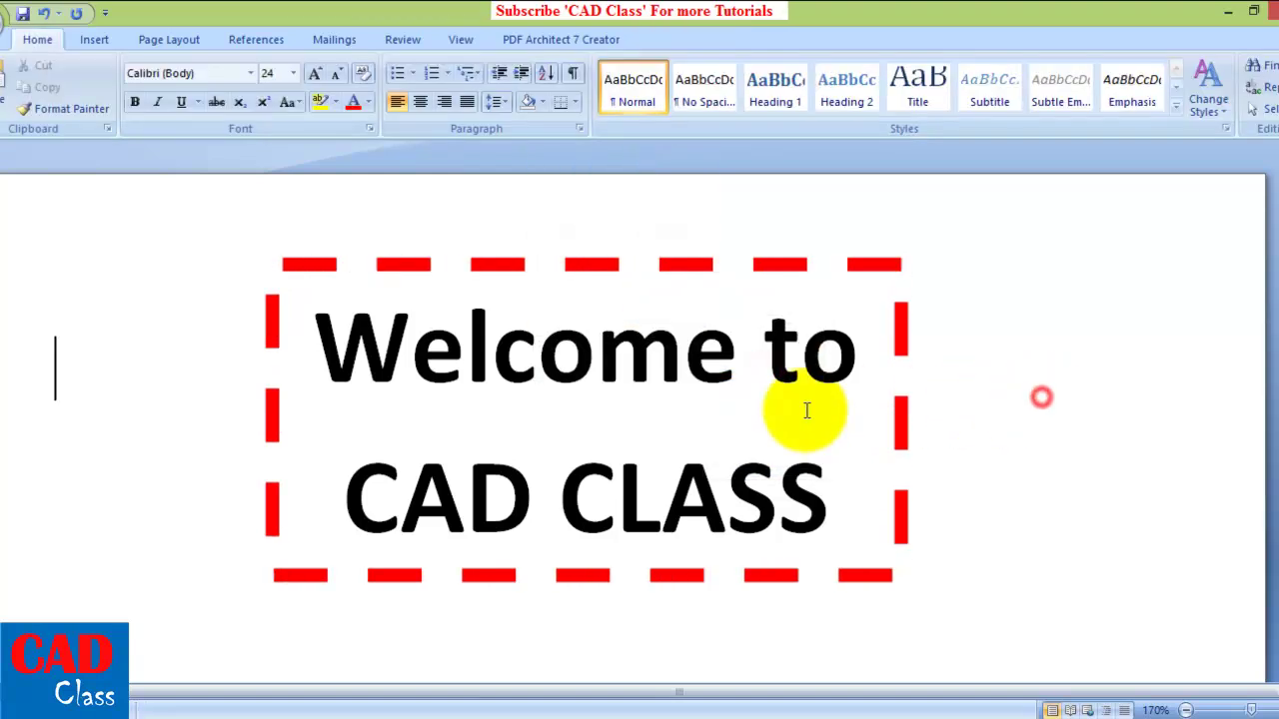
# Step: Change the text box's thick red dashed outline to the Round Dot dash style
pyautogui.click(591, 266)
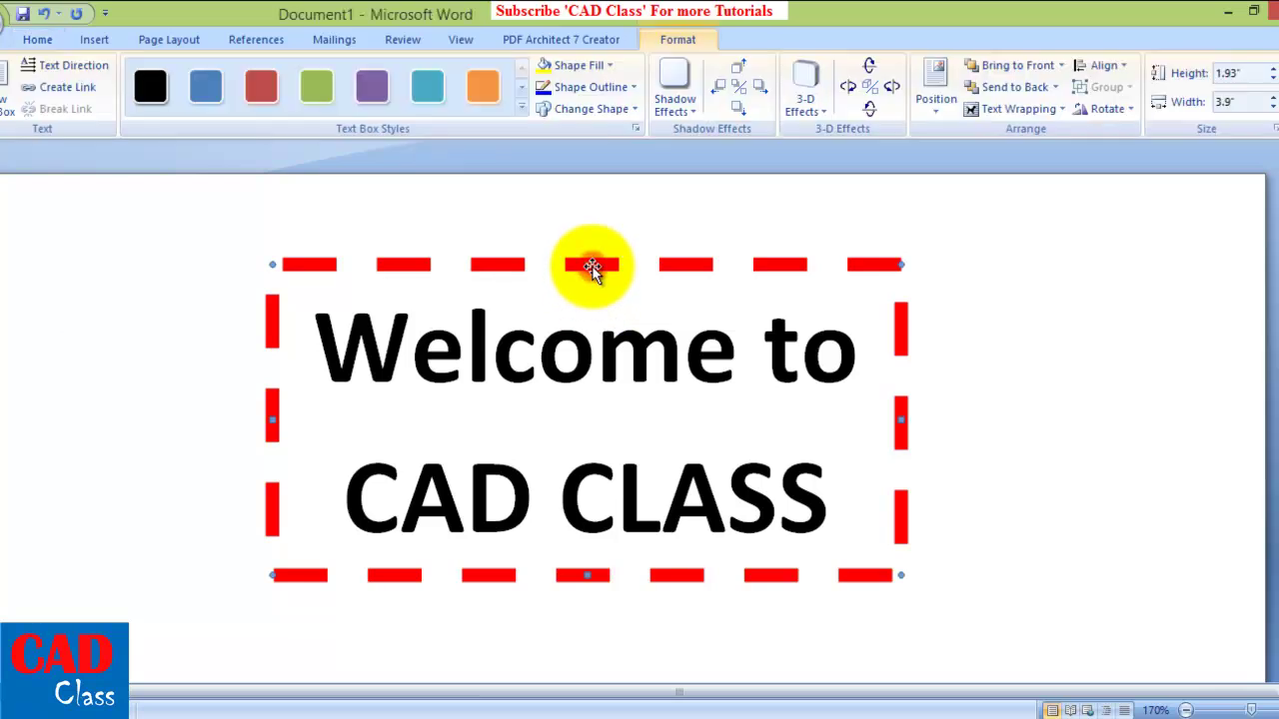
pyautogui.click(622, 90)
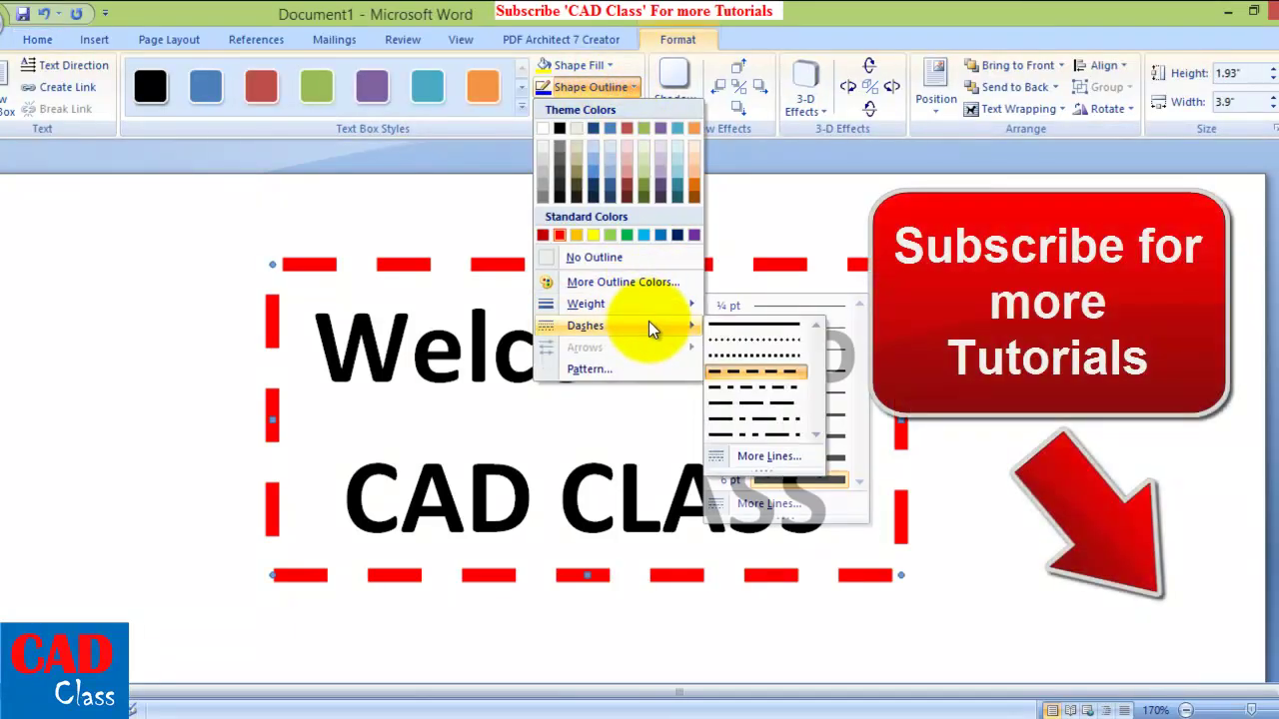
pyautogui.click(763, 339)
pyautogui.press('Escape')
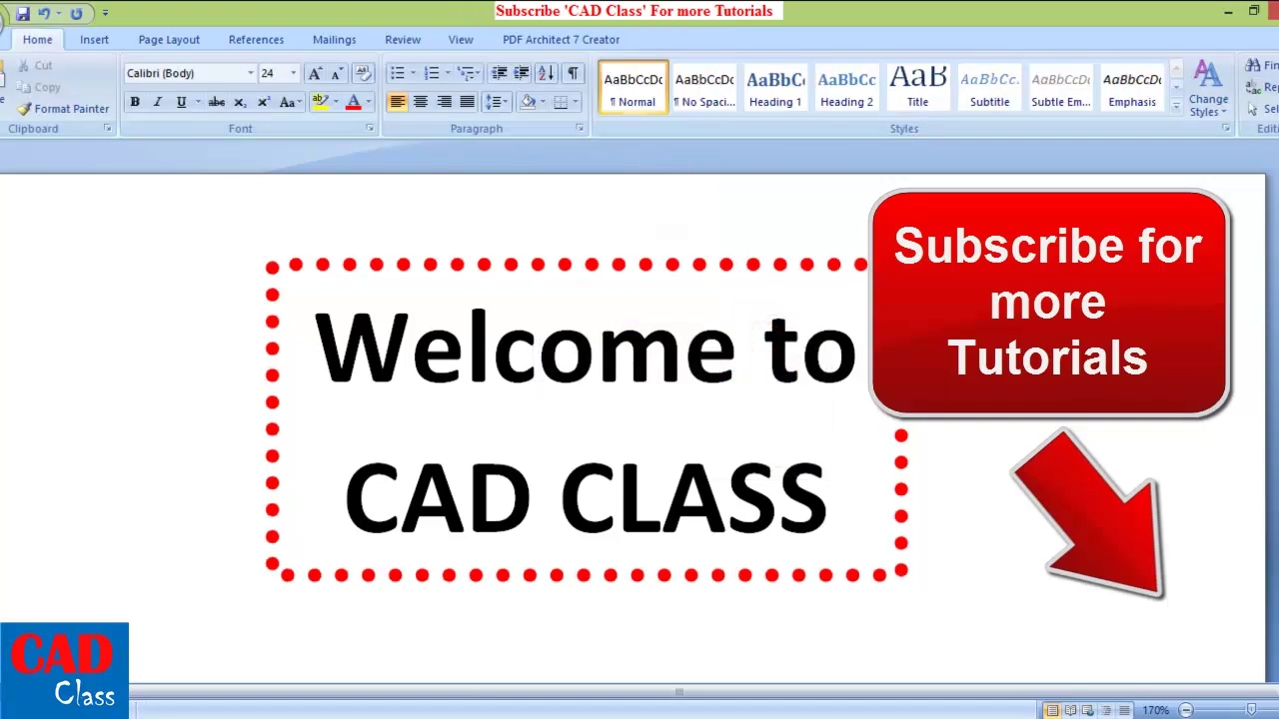